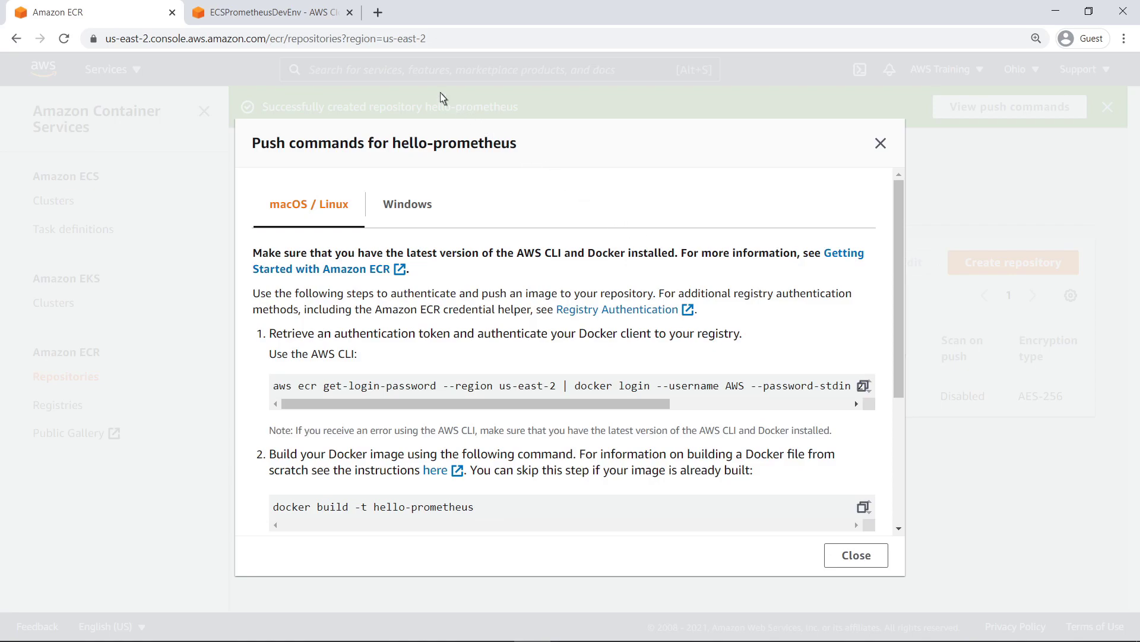
In the Cloud9 terminal, change to the docker directory and run the ECR login command for region us-east-2 to authenticate Docker.
left_click(336, 21)
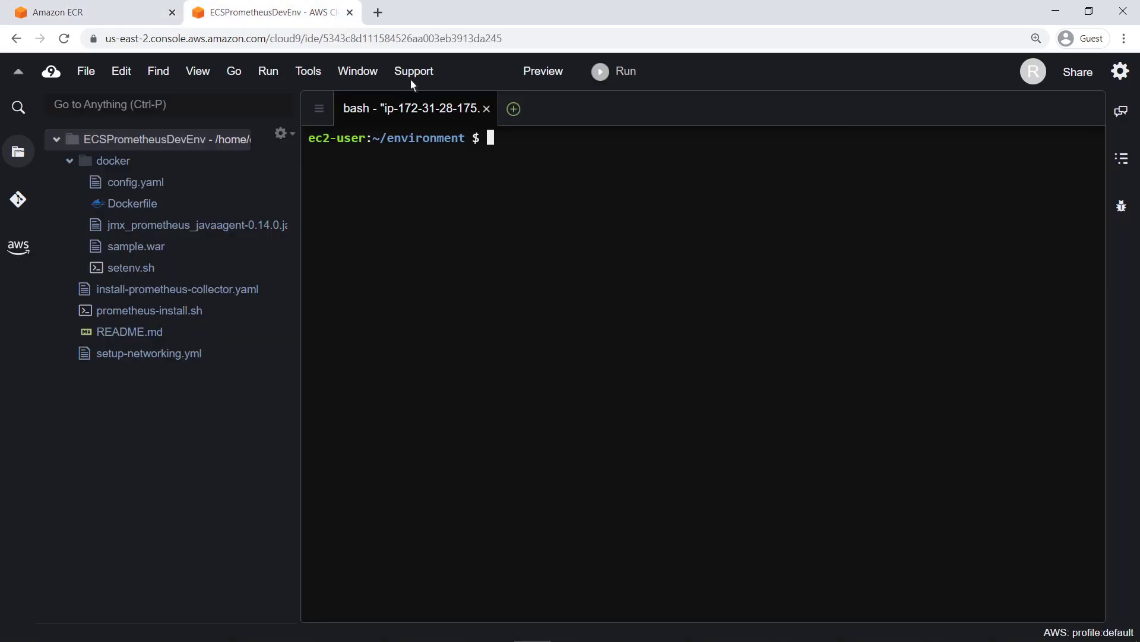
type("cd docker")
key("Return")
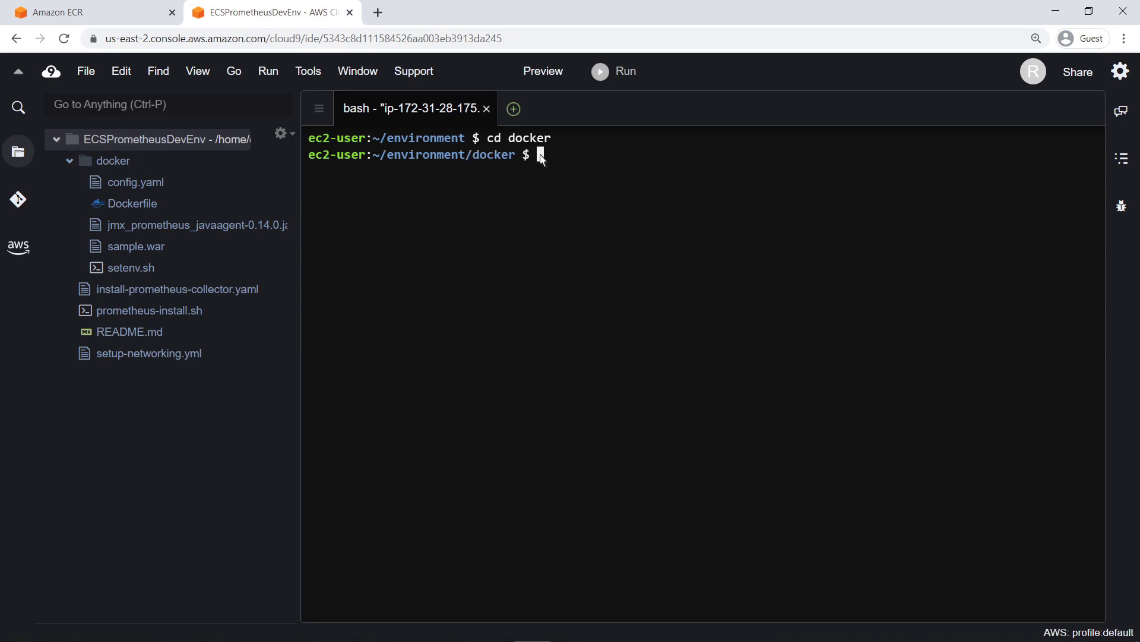
key("ctrl+v")
key("Return")
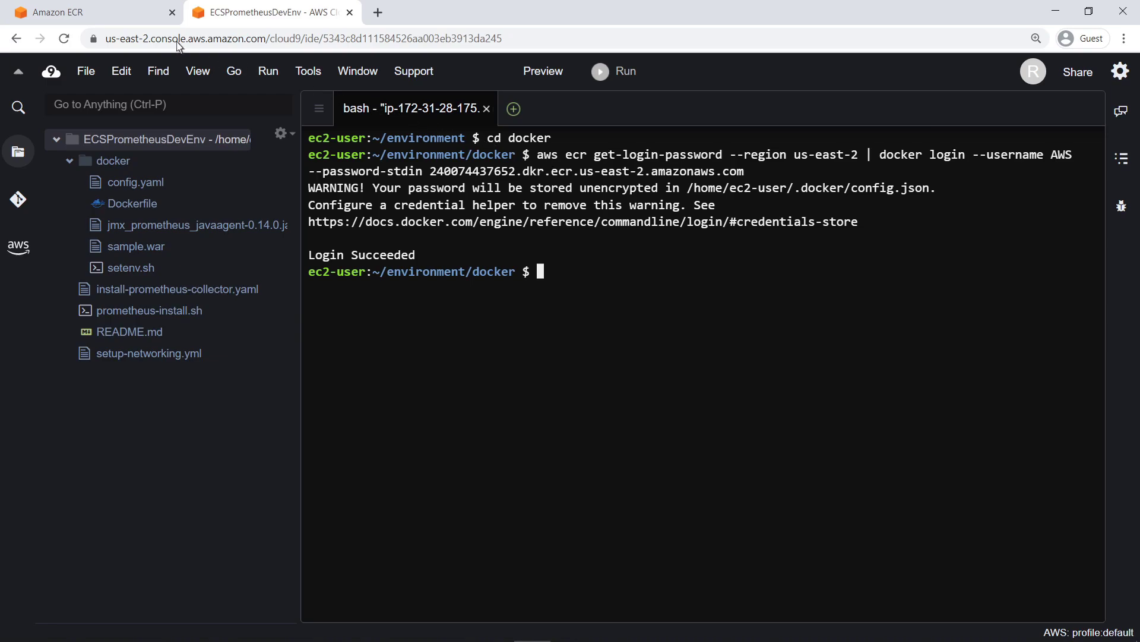
Copy the docker build command from the ECR push commands, run it in Cloud9 to build the hello-prometheus image, and clear the terminal.
left_click(86, 18)
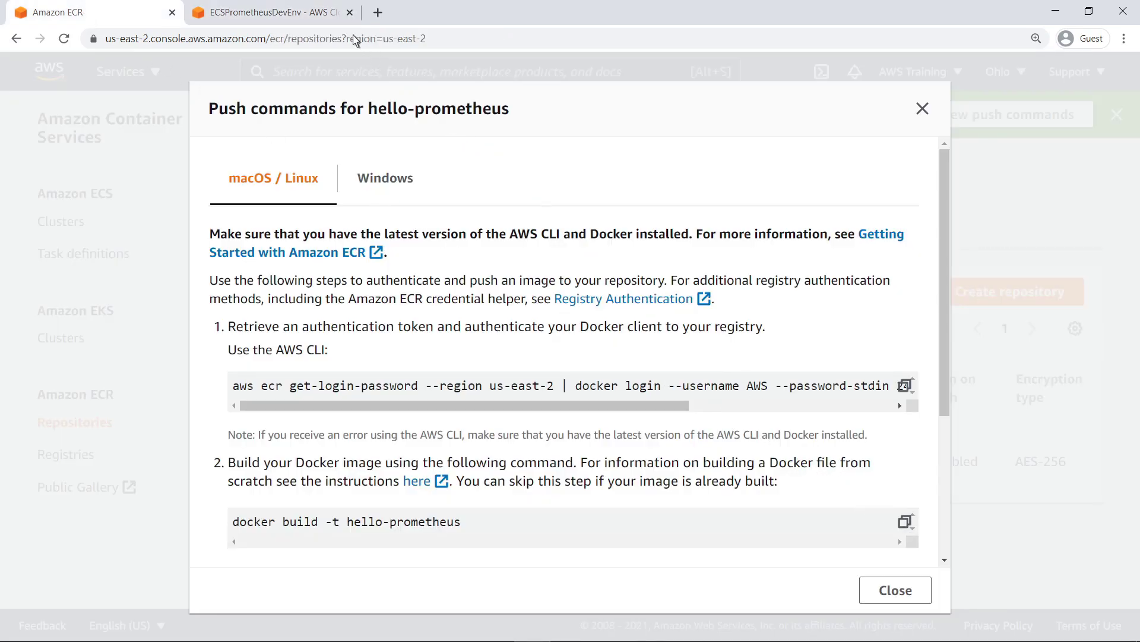
left_click(331, 18)
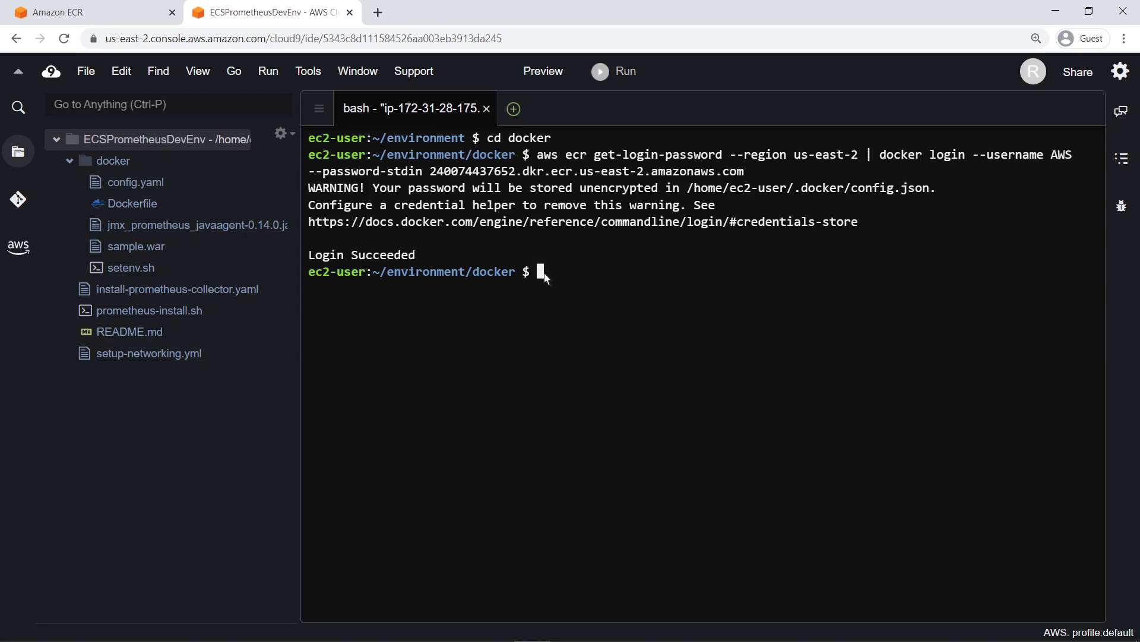
key("ctrl+v")
key("Return")
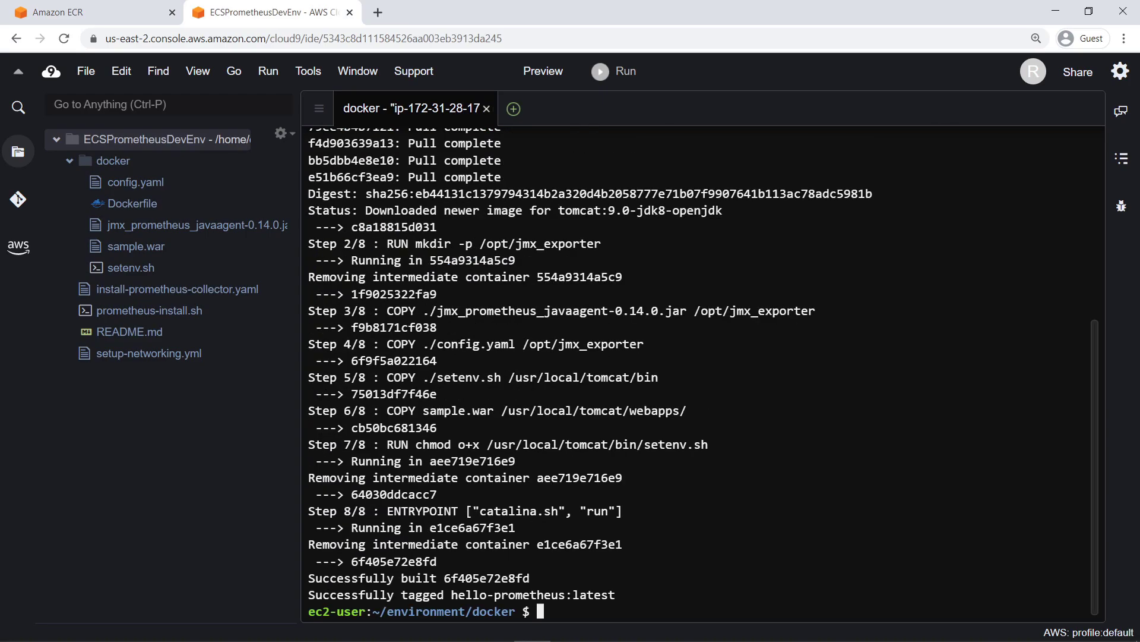
key("ctrl+l")
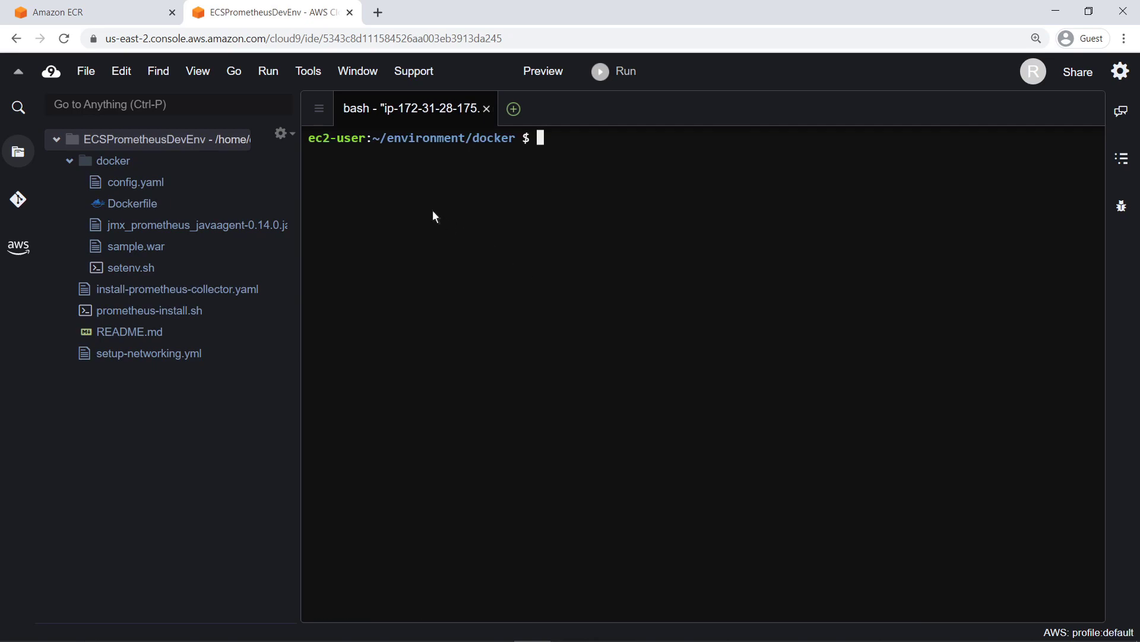
Copy the docker tag command from the ECR push commands and run it in Cloud9 to tag hello-prometheus:latest for the repository.
left_click(83, 15)
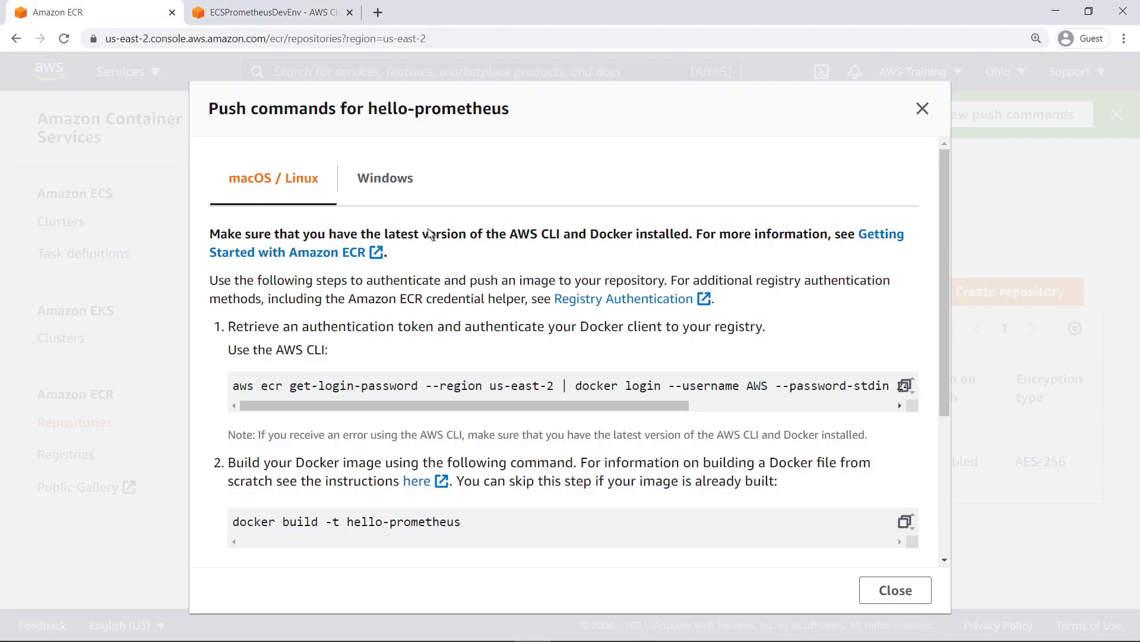
scroll(935, 548, "down", 2)
scroll(942, 519, "down", 2)
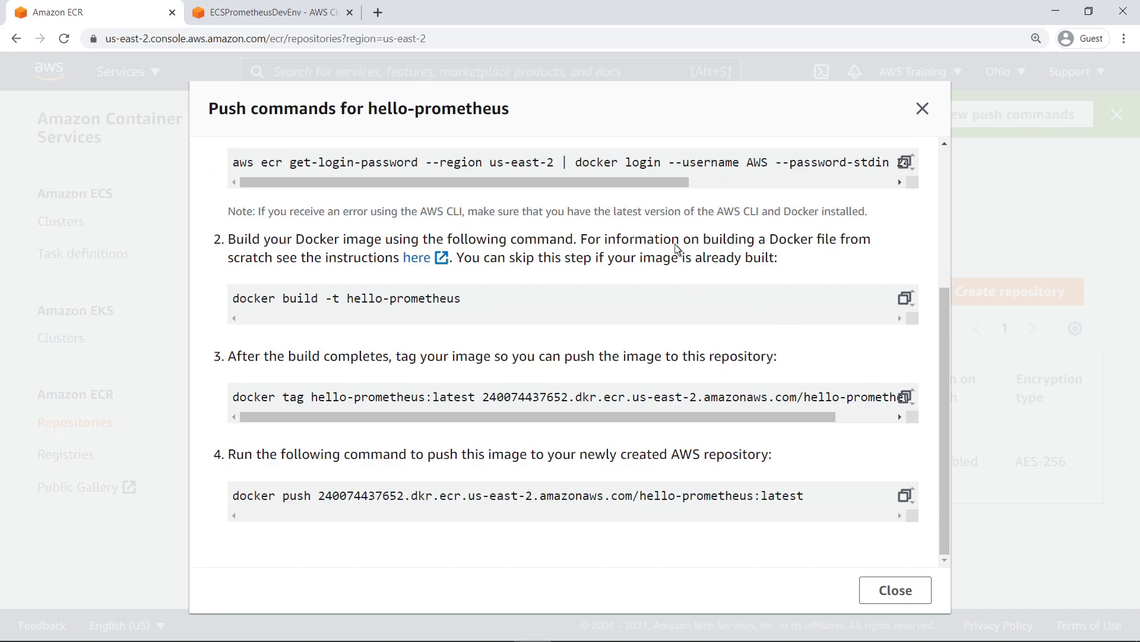
left_click(342, 20)
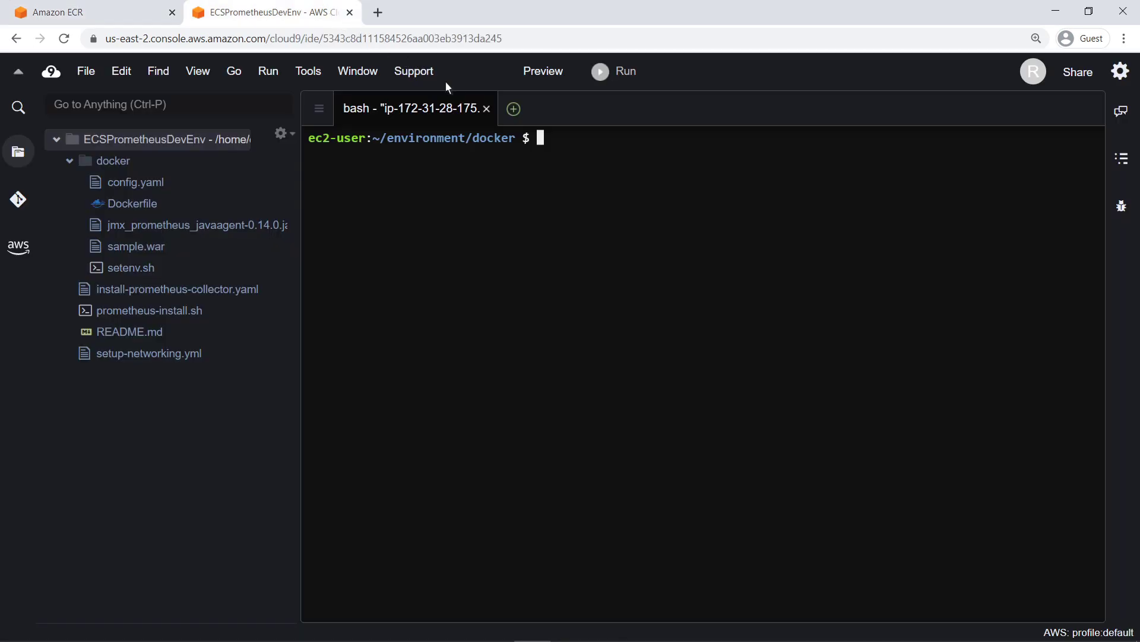
key("ctrl+v")
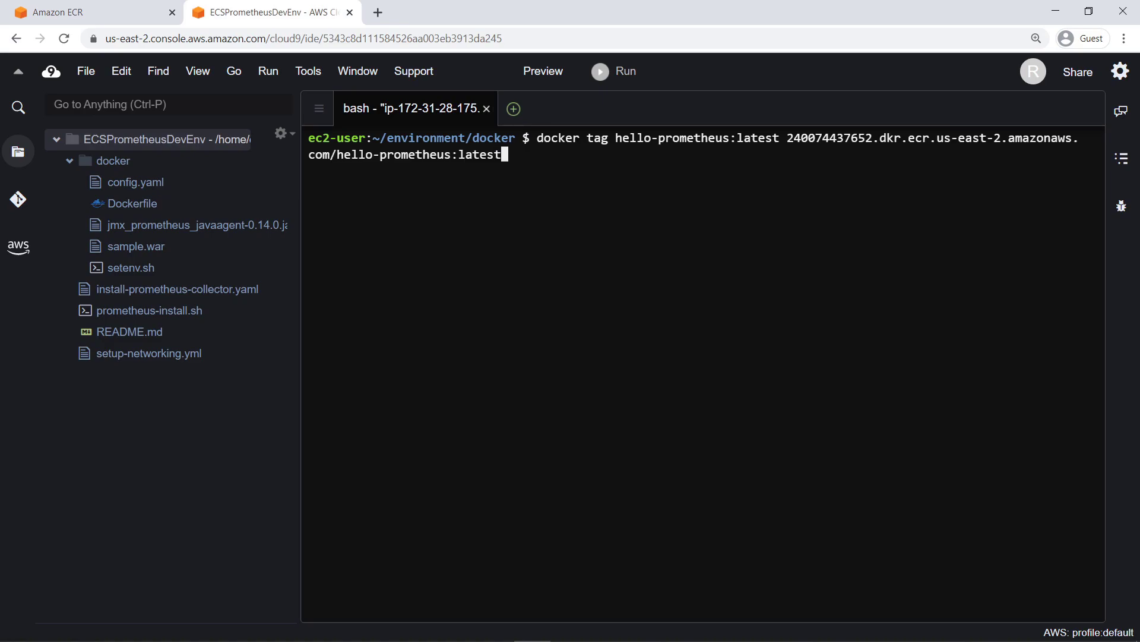
key("Return")
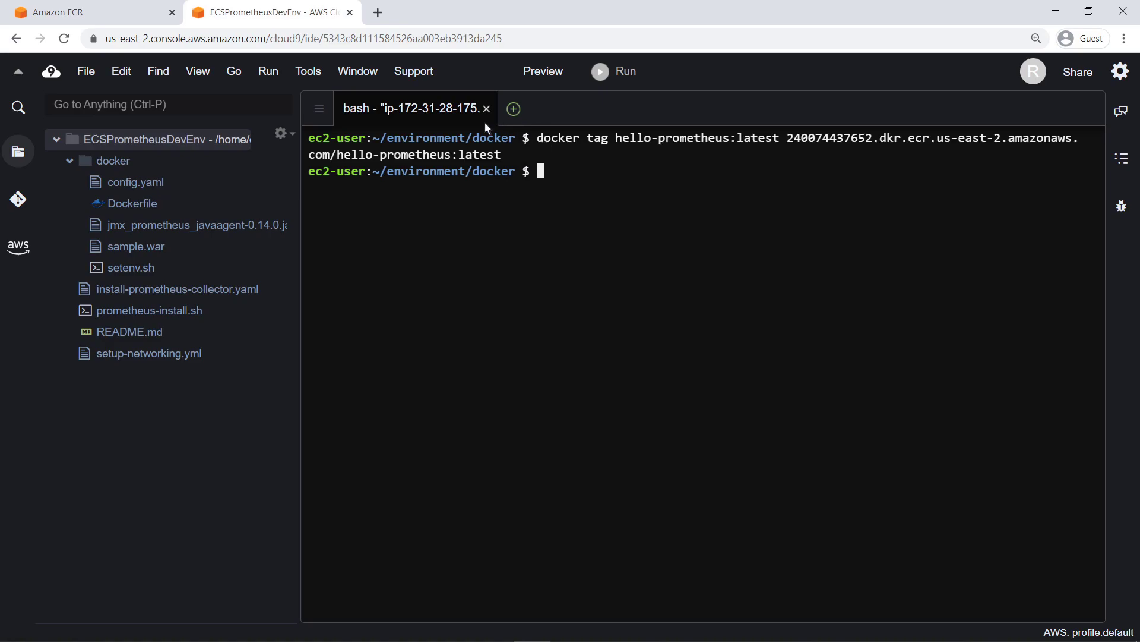
Copy the docker push command from the ECR push commands and run it in Cloud9 to push hello-prometheus:latest.
left_click(85, 16)
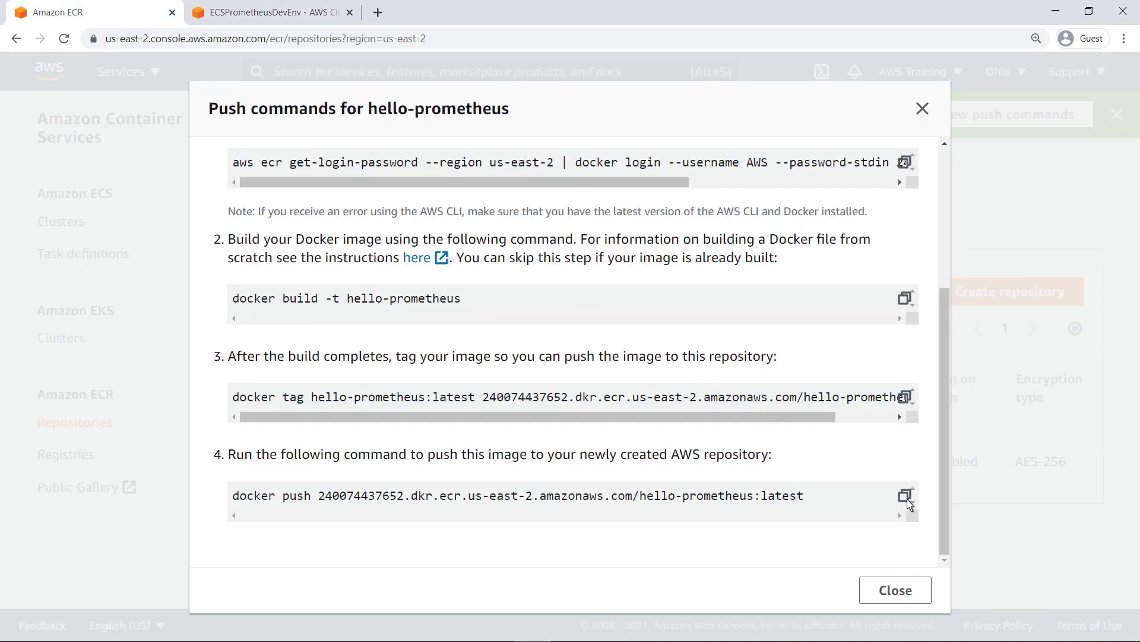
left_click(324, 13)
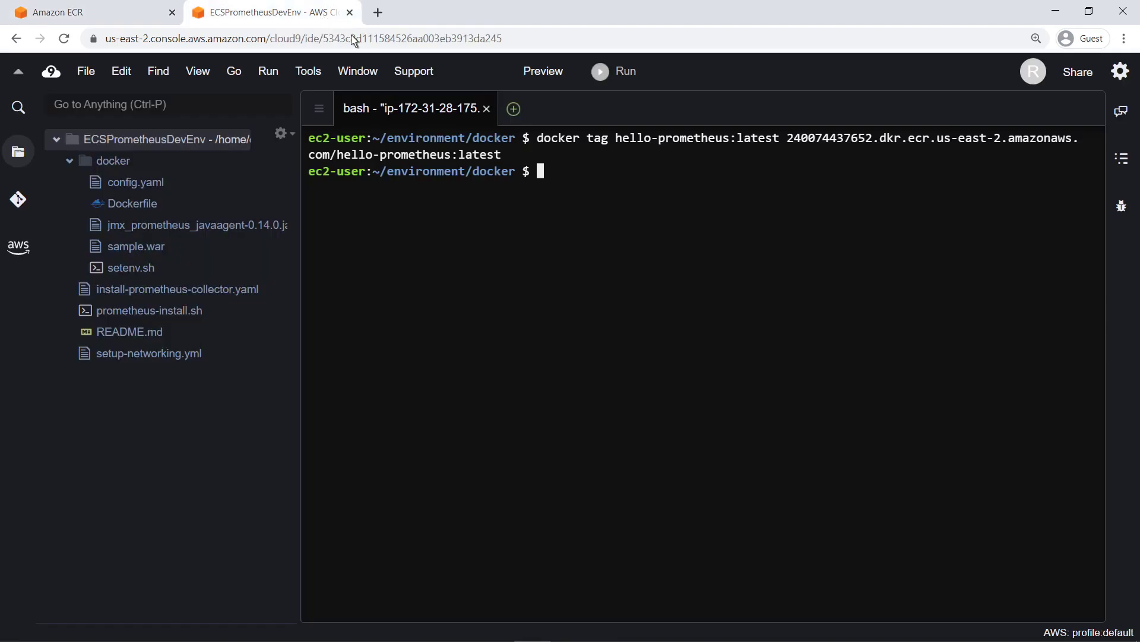
key("ctrl+v")
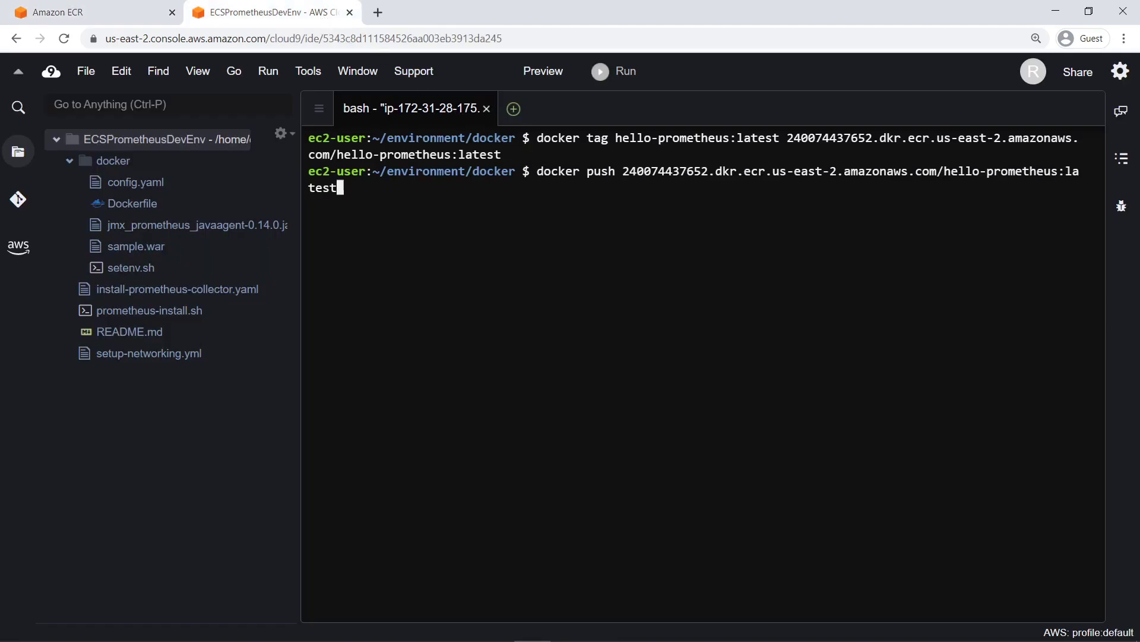
key("Return")
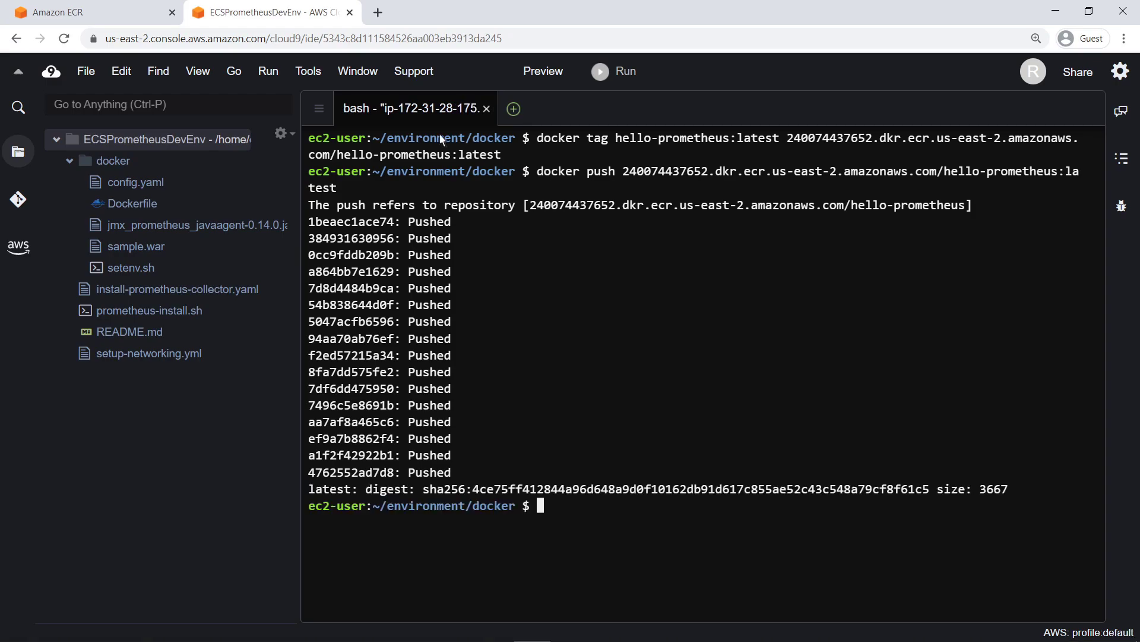
Return to Amazon ECR, close the push commands, and copy the URI of the latest image in the hello-prometheus repository.
left_click(86, 15)
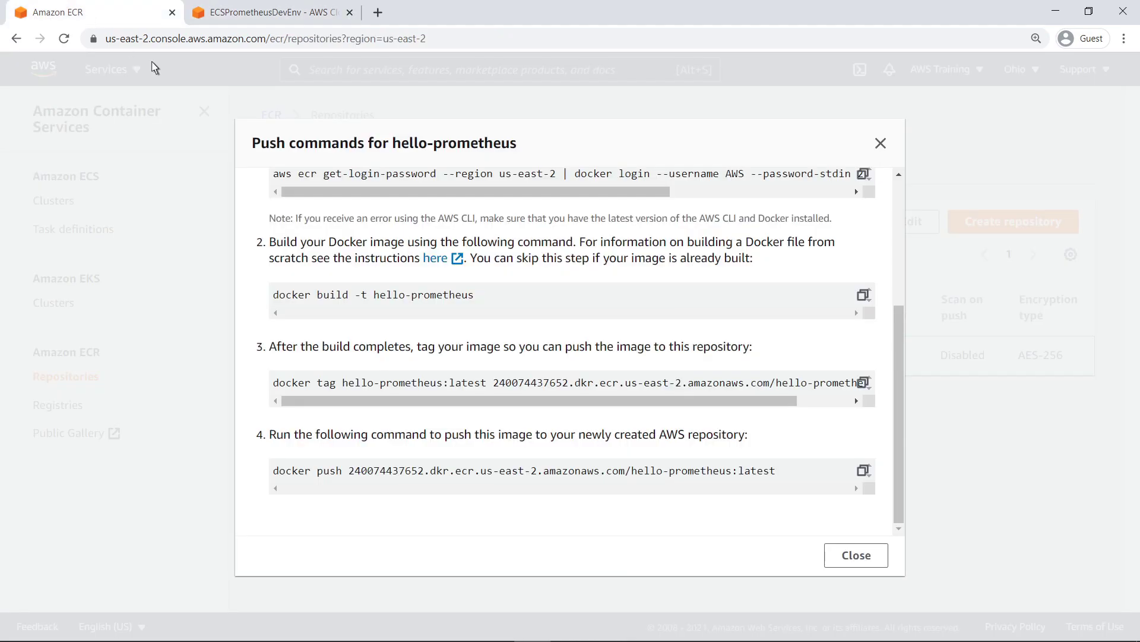
left_click(856, 555)
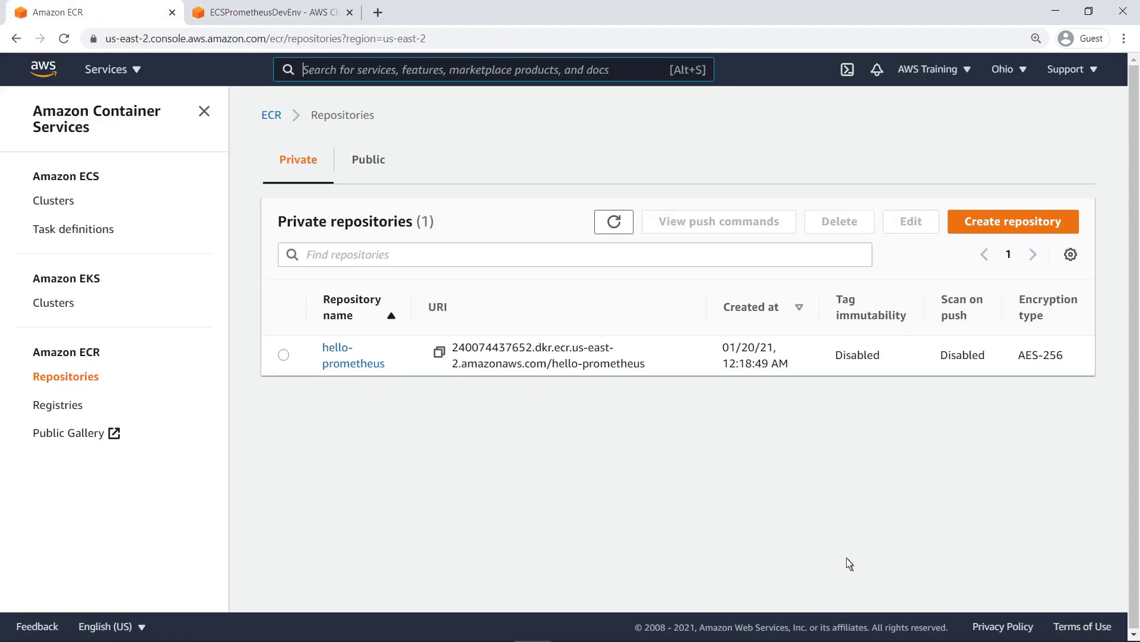
left_click(383, 366)
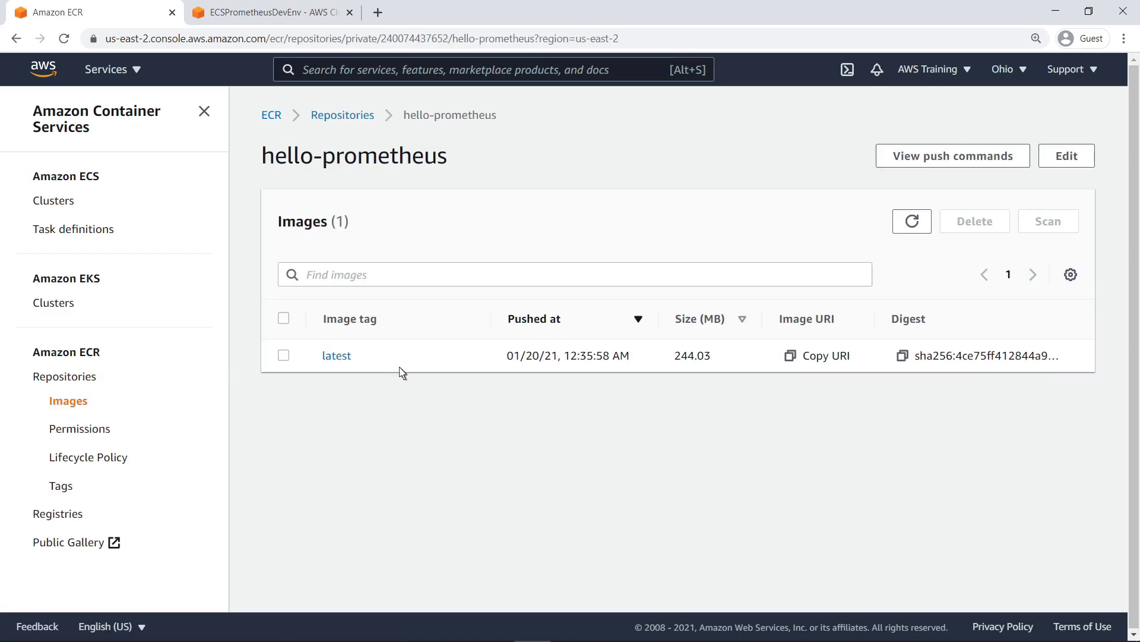
left_click(790, 356)
Start a new ECS task definition with the Fargate launch type and proceed to its configuration.
left_click(110, 232)
left_click(215, 226)
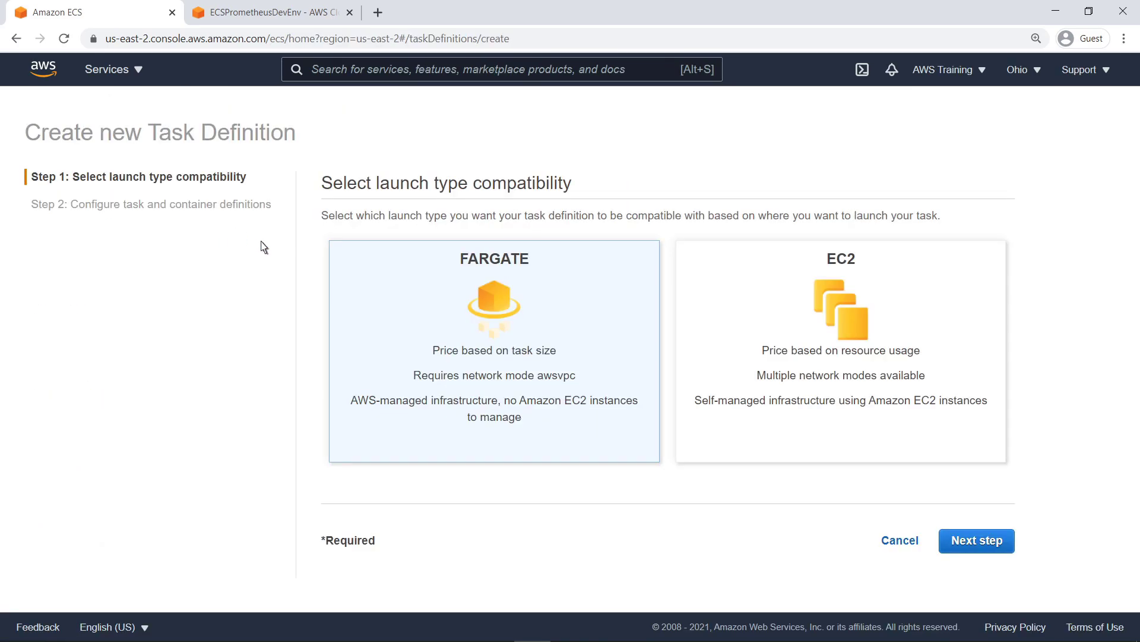
left_click(956, 542)
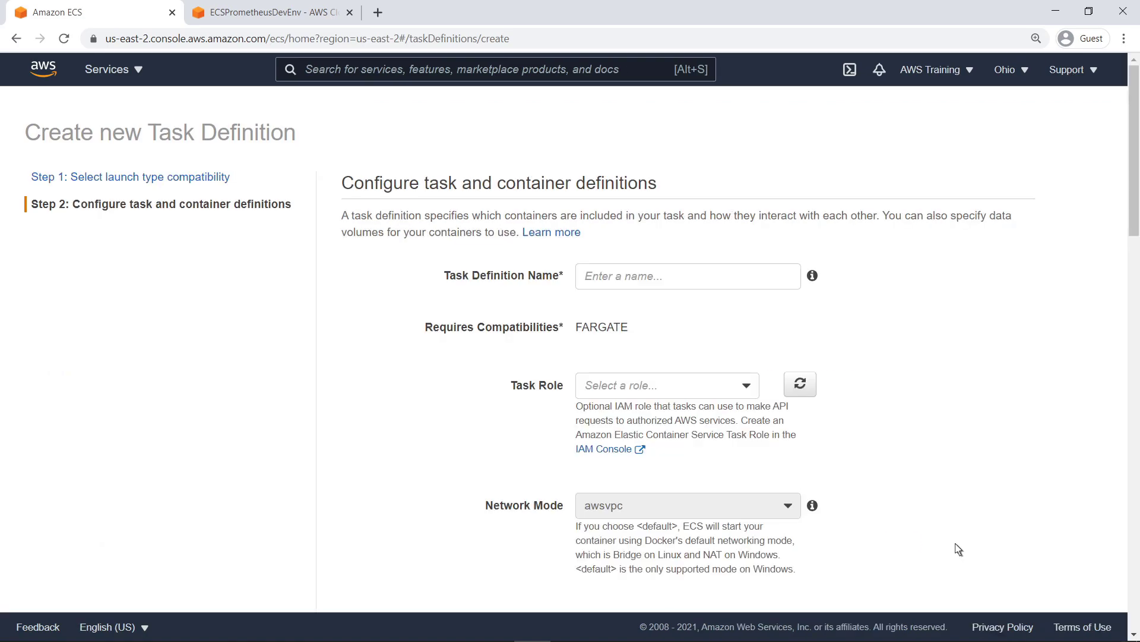
Name the task definition hello-prometheus-task and assign it the ecsTaskExecutionRole task role.
left_click(588, 277)
type("hello-prometheus-task")
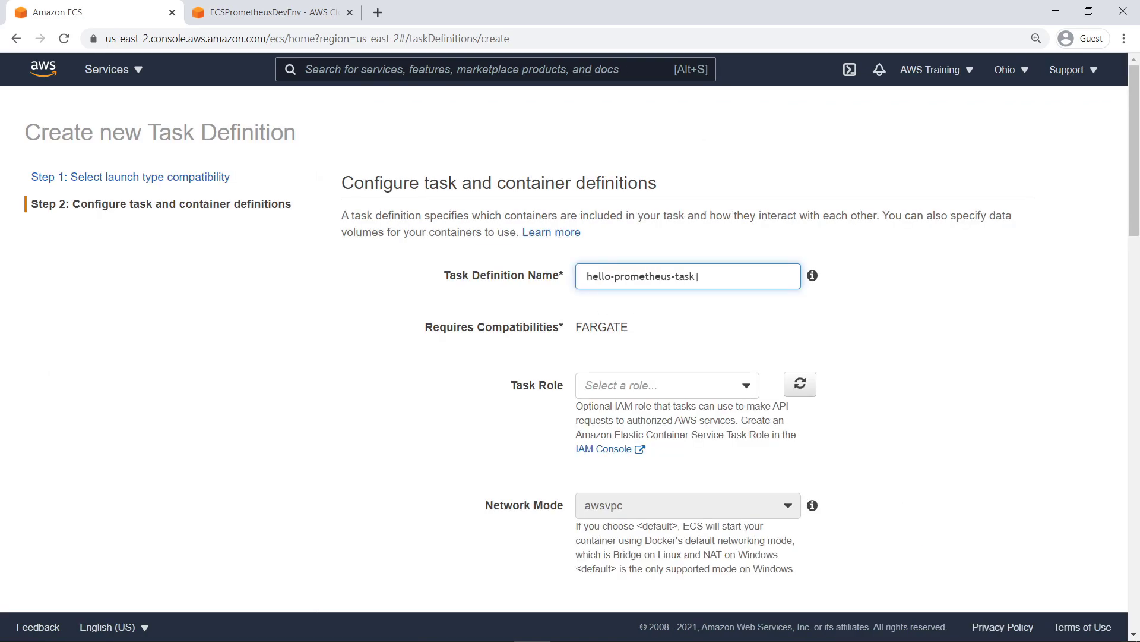
left_click(606, 296)
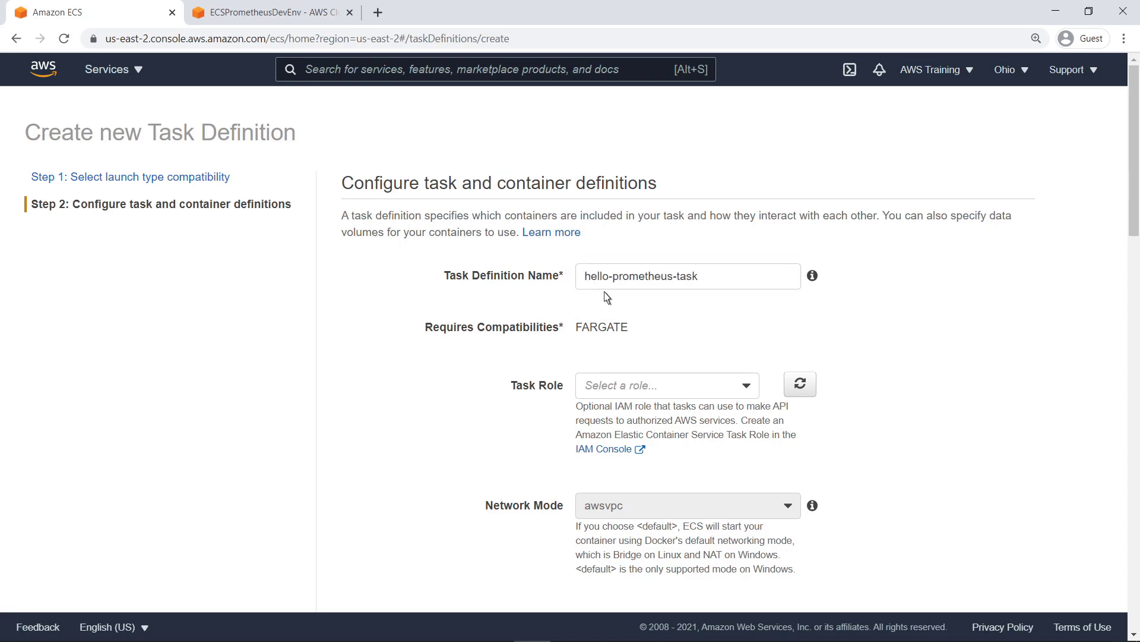
left_click(746, 386)
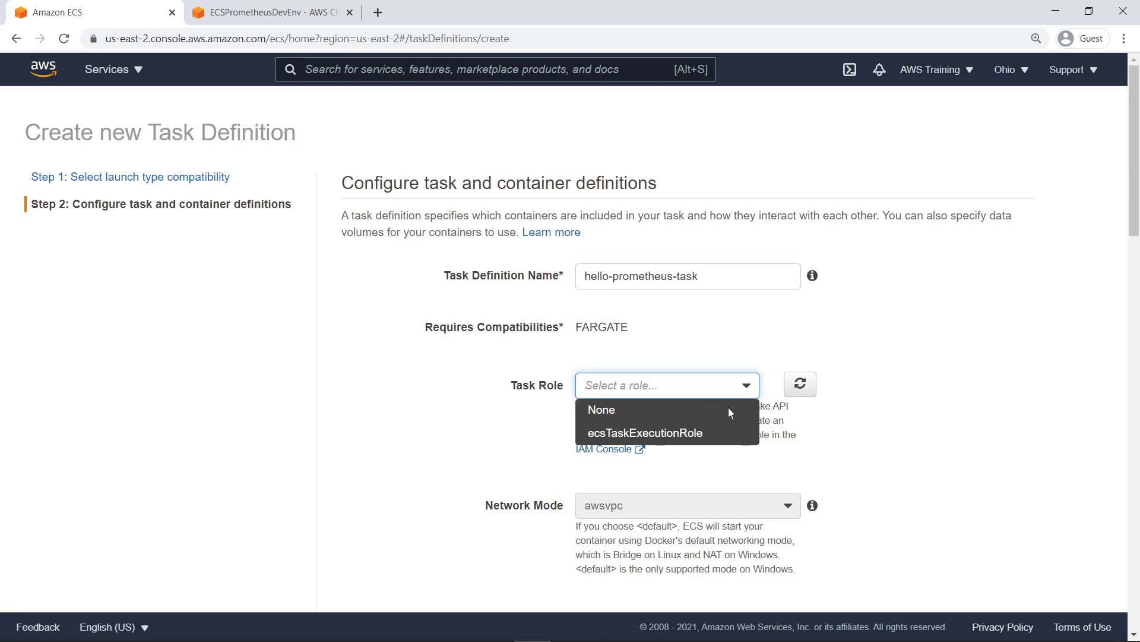
left_click(701, 437)
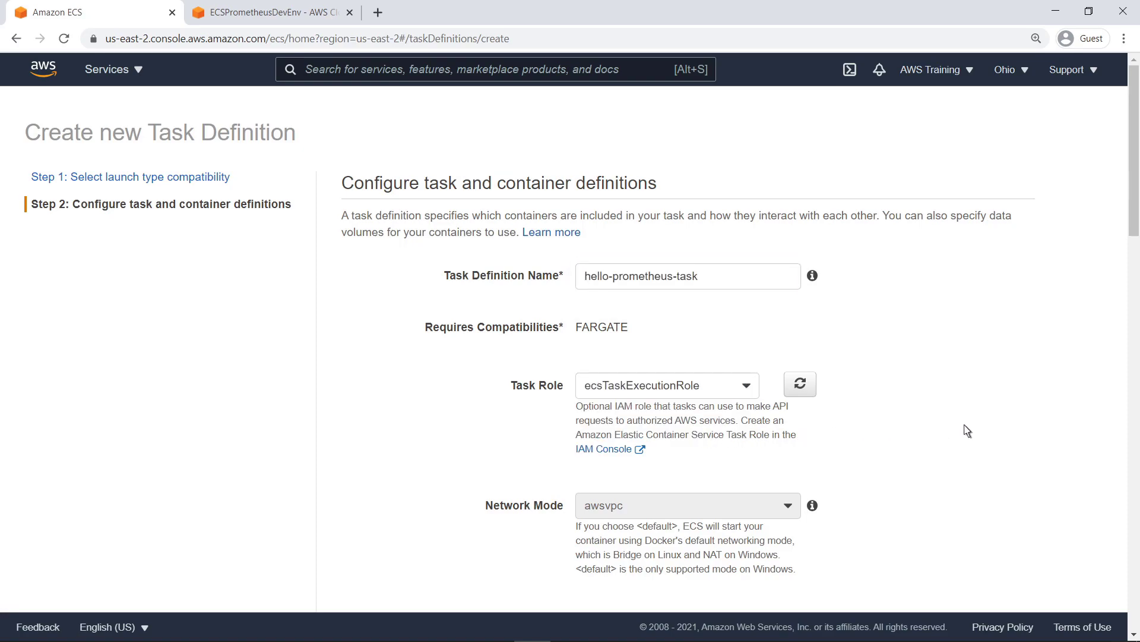
Set the task size to 0.5GB of memory and 0.25 vCPU.
scroll(1097, 426, "down", 10)
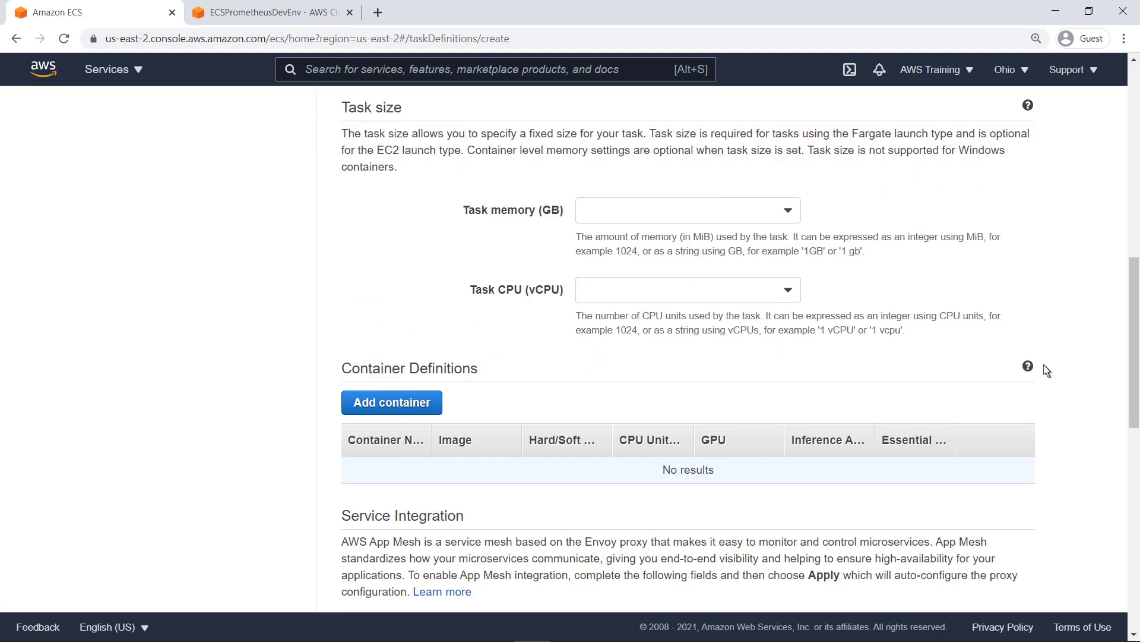
left_click(766, 214)
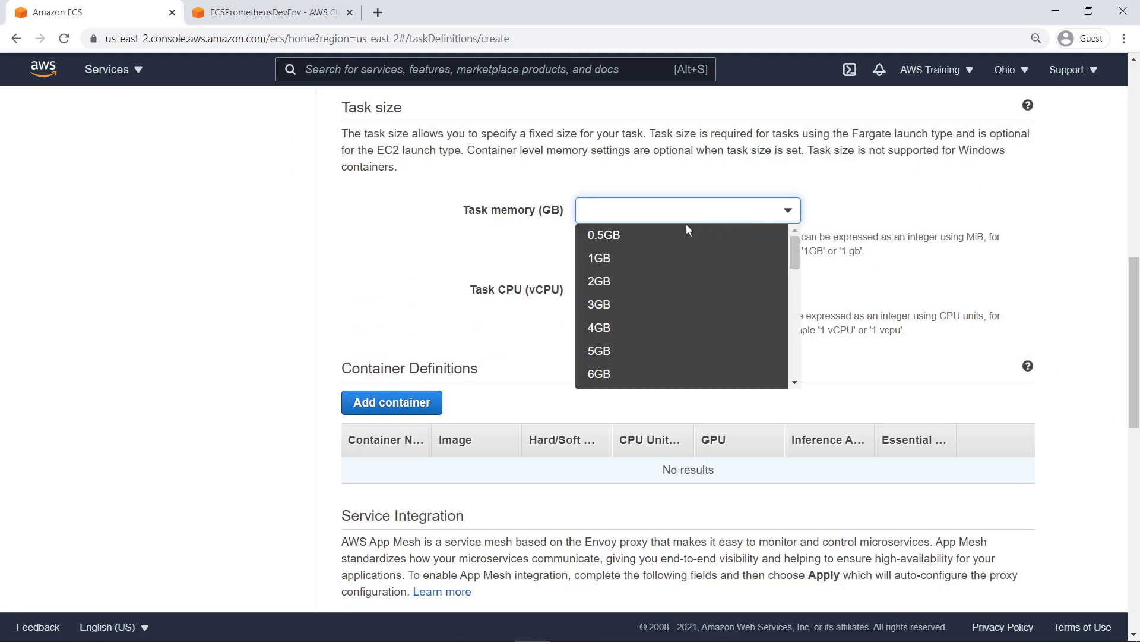
left_click(619, 235)
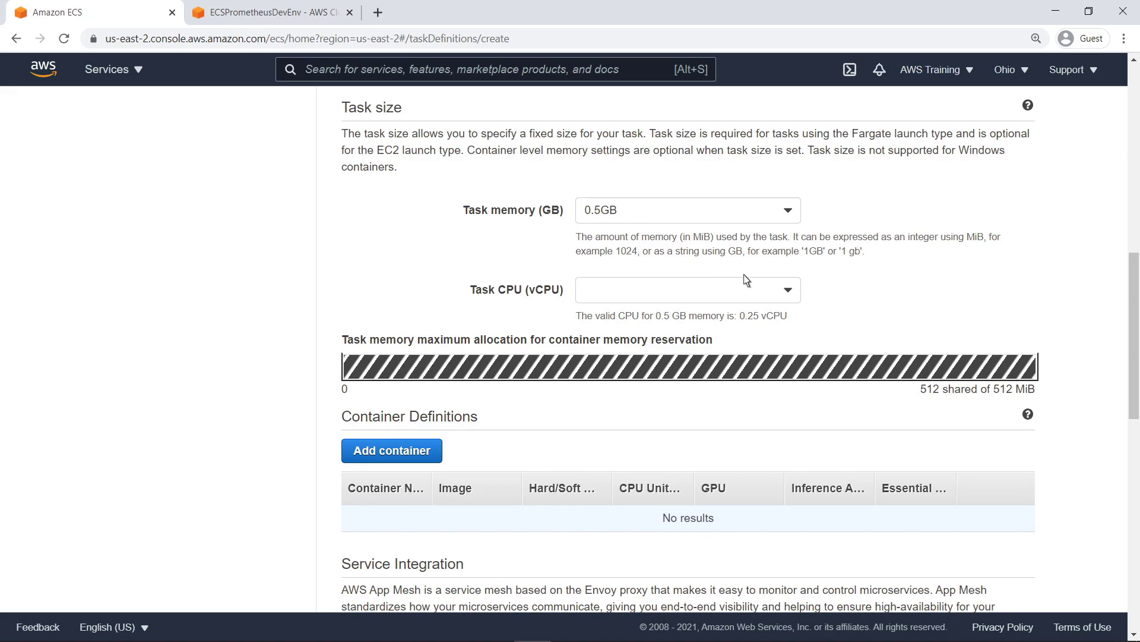
left_click(787, 292)
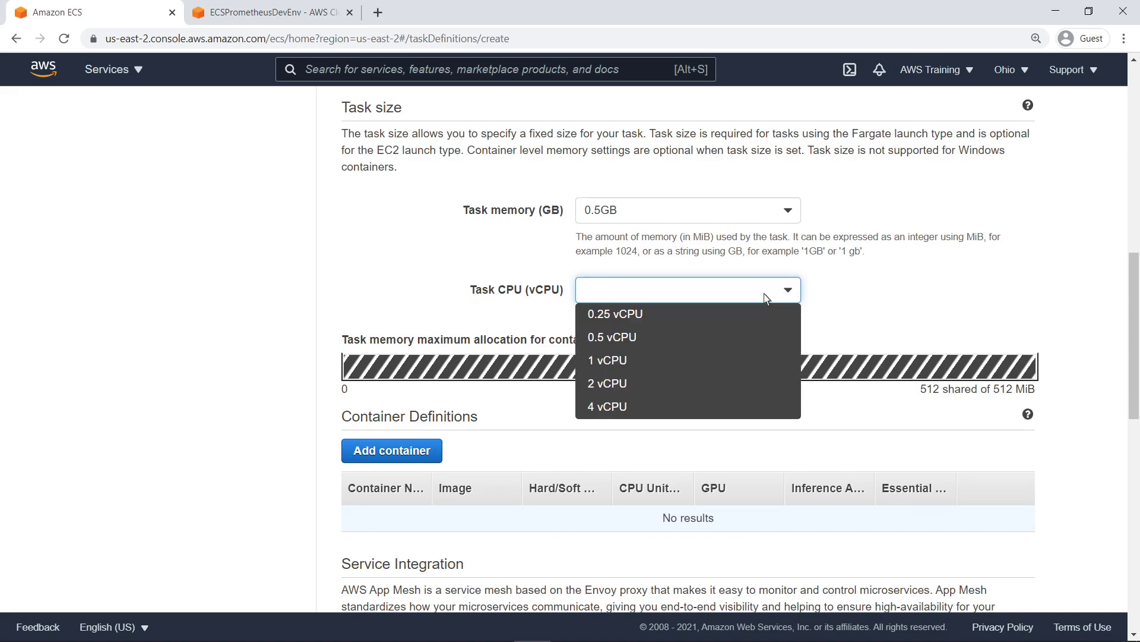
left_click(643, 312)
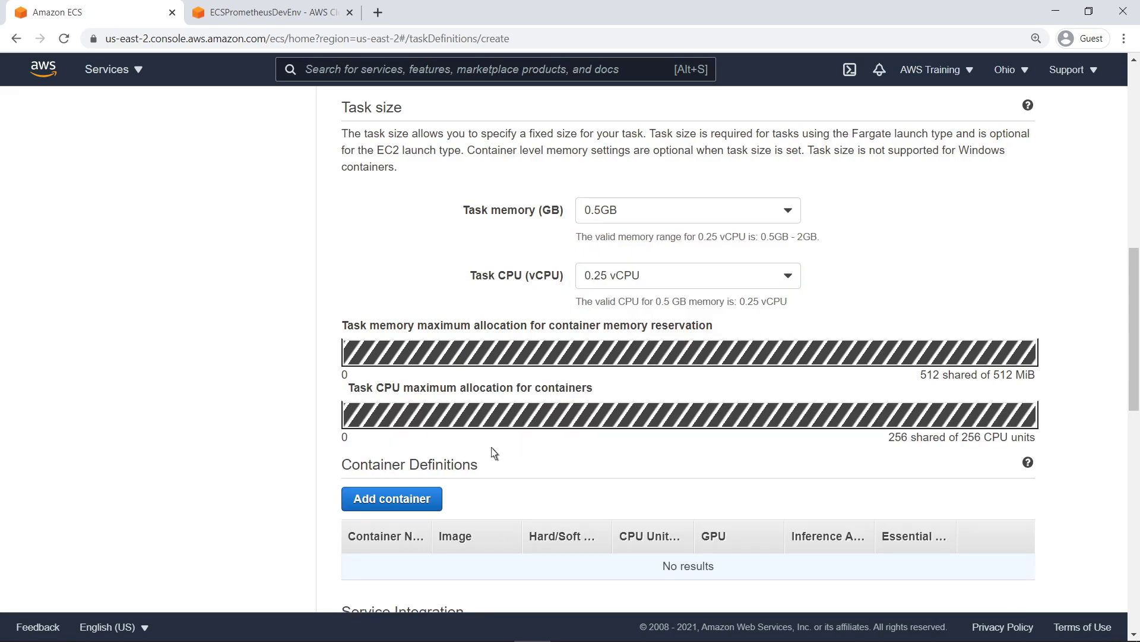
Begin adding a container named hello-prometheus, using the copied ECR URI of hello-prometheus:latest as its image.
left_click(438, 500)
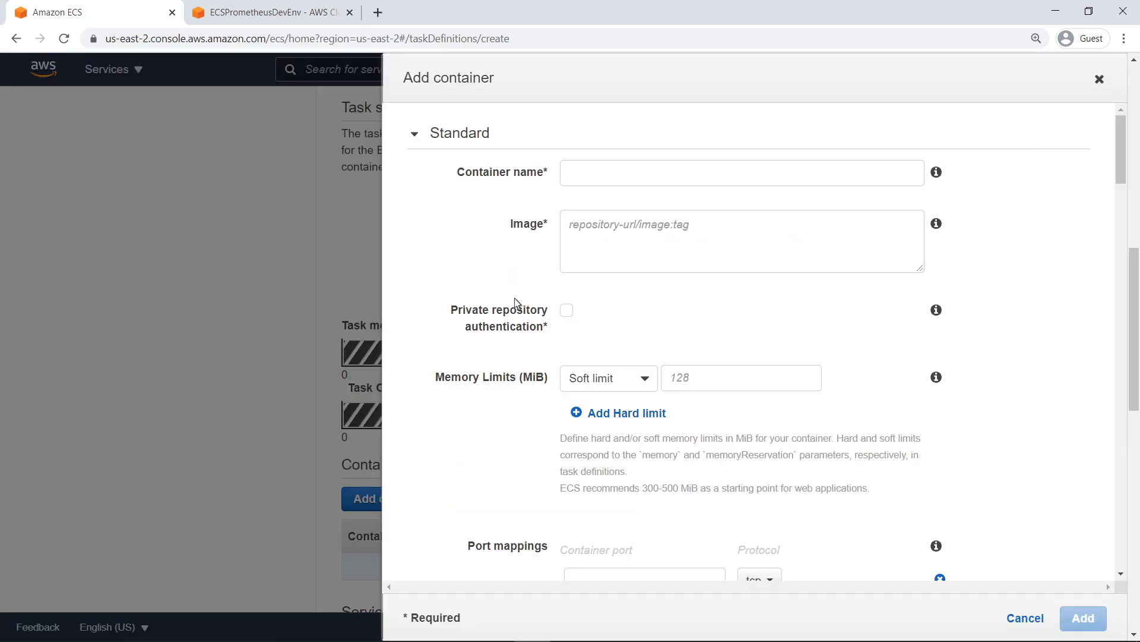
left_click(565, 179)
type("hello-prometheus")
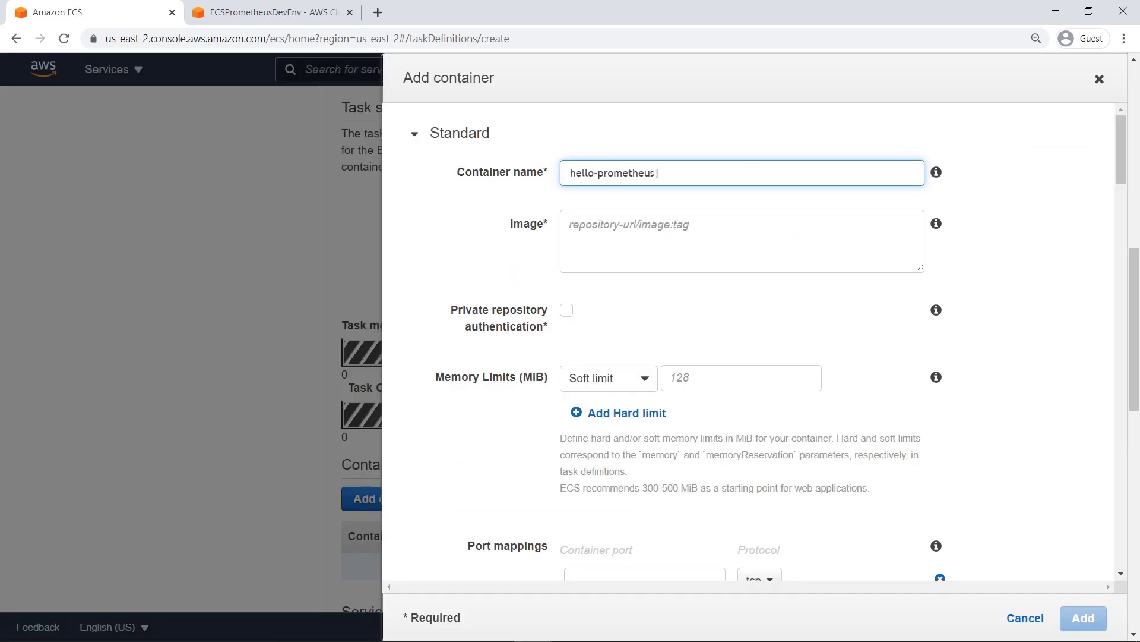
left_click(567, 231)
type("240074437652.dkr.ecr.us-east-2.amazonaws.com/hello-prometheus:latest")
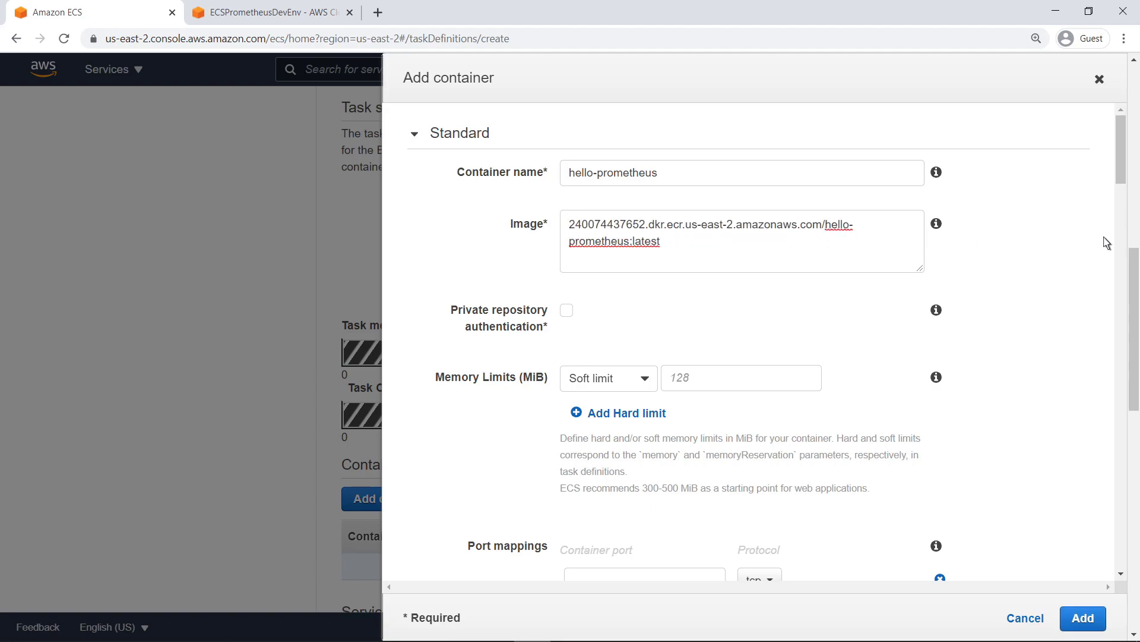
Map container port 8080 over tcp for the new container.
scroll(1100, 241, "down", 7)
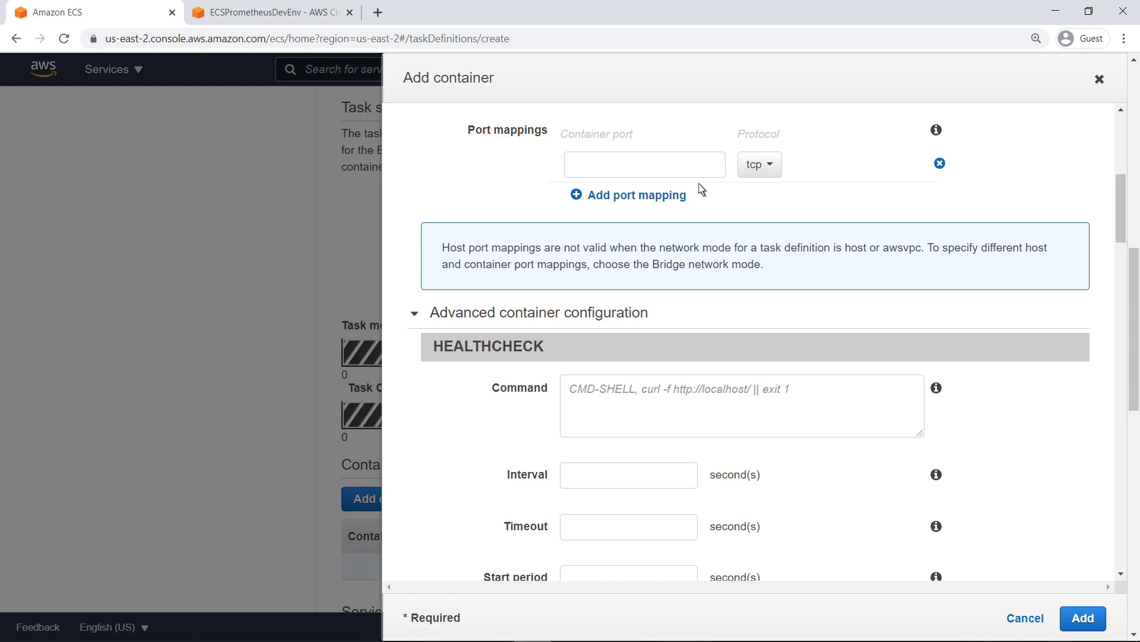
left_click(582, 174)
type("8080")
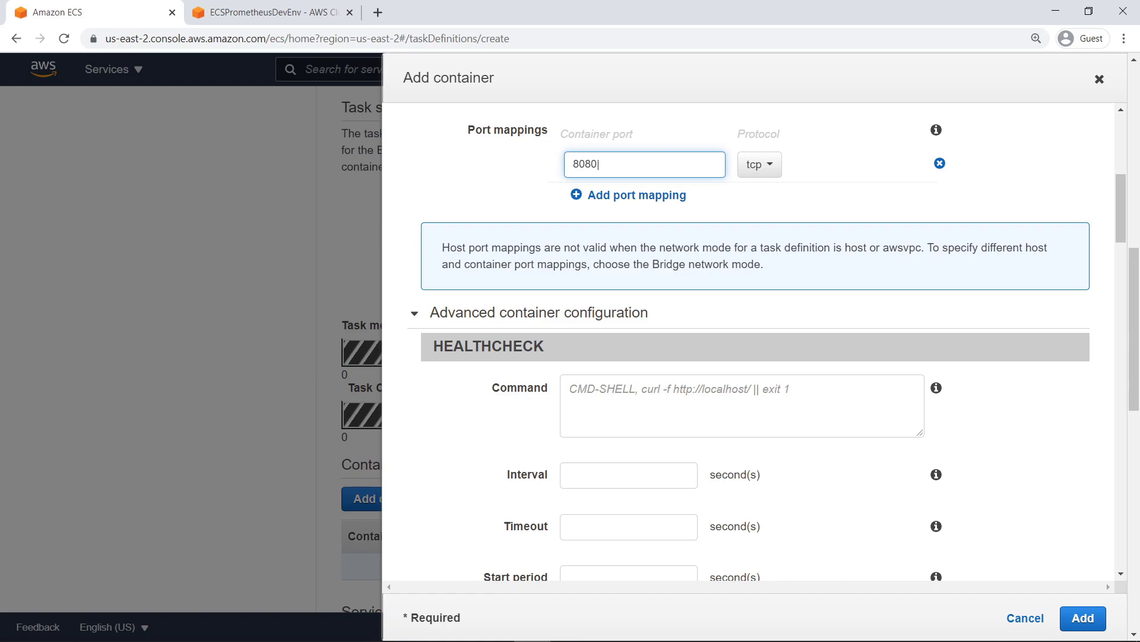
Add a second port mapping to the container for port 9404 over tcp.
left_click(684, 204)
left_click(575, 203)
type("9404")
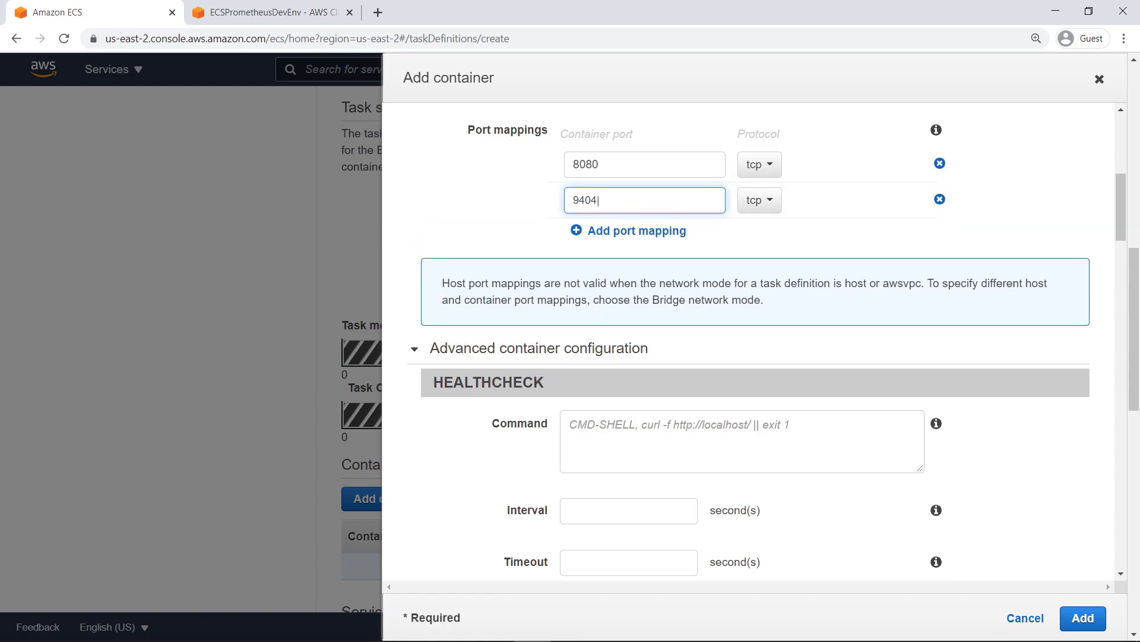
left_click(623, 244)
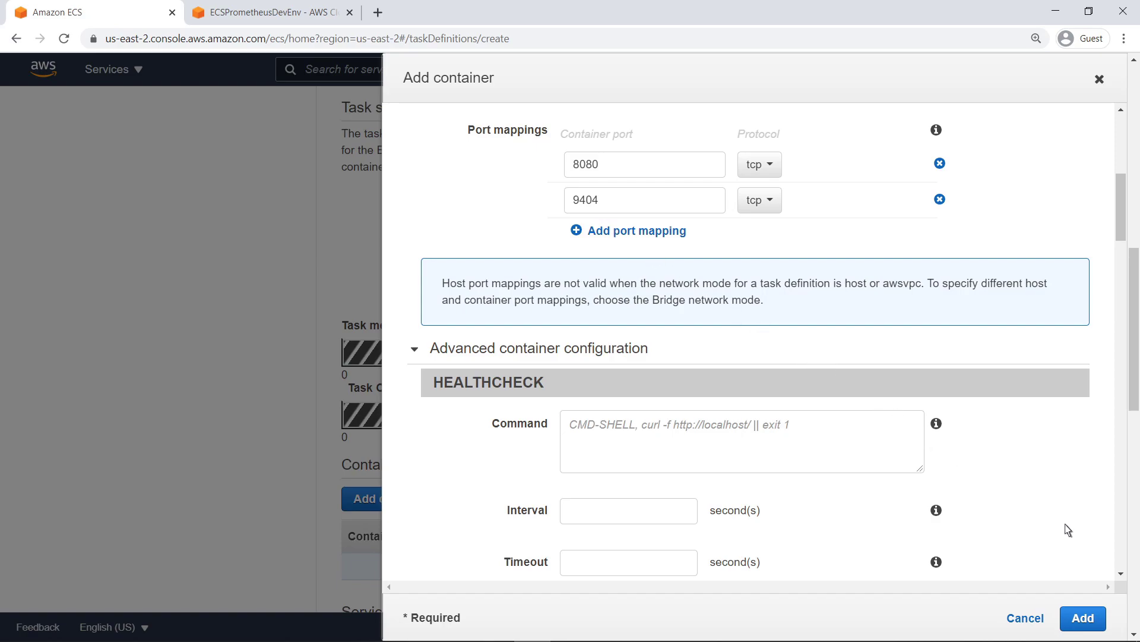
Add the container's Docker labels Java_EMF_Metrics with value true and ECS_PROMETHEUS_EXPORTER_PORT with value 9404.
left_click_drag(1121, 206, 1121, 535)
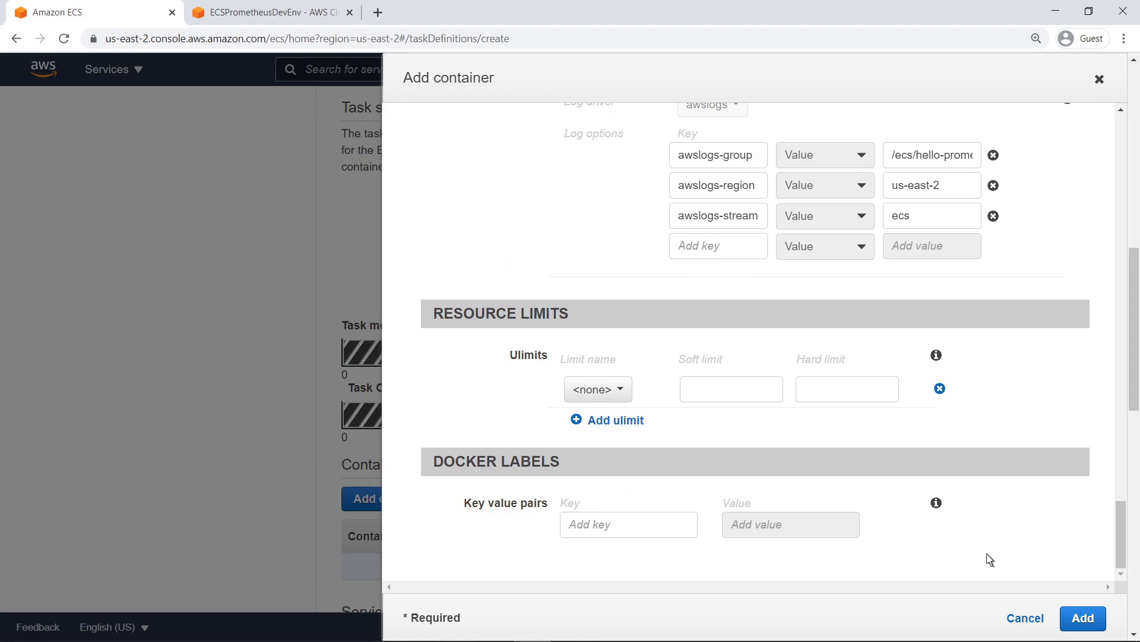
left_click(569, 531)
type("Java_EMF_Metrics")
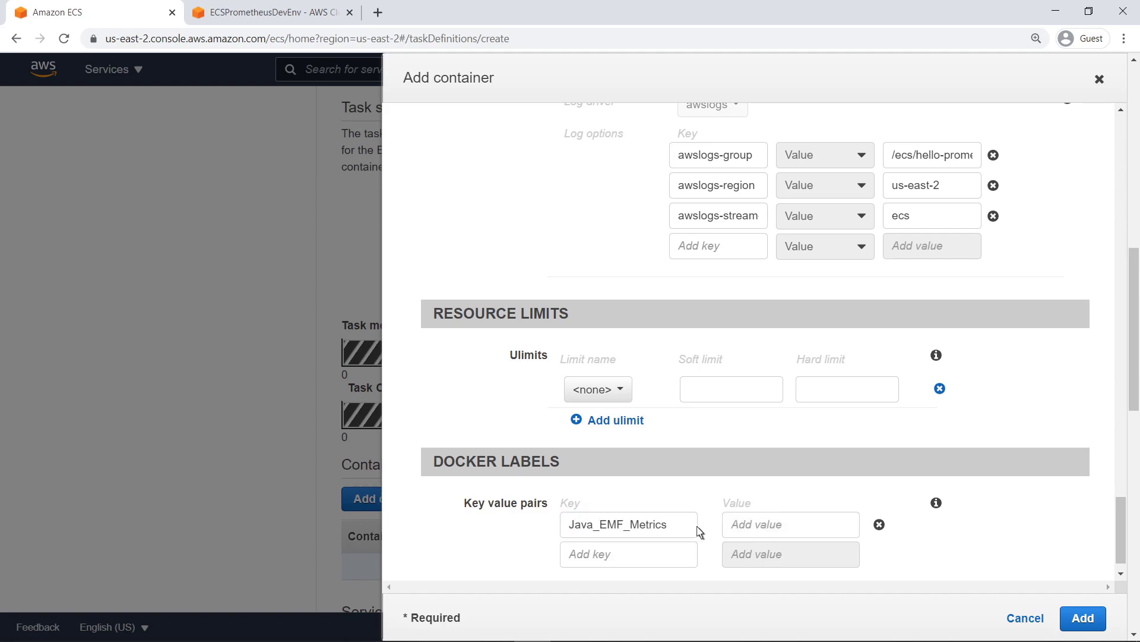
left_click(737, 524)
type("true")
left_click(693, 537)
left_click(575, 554)
type("ECS_PROMETHEUS_EXPORTER_PORT")
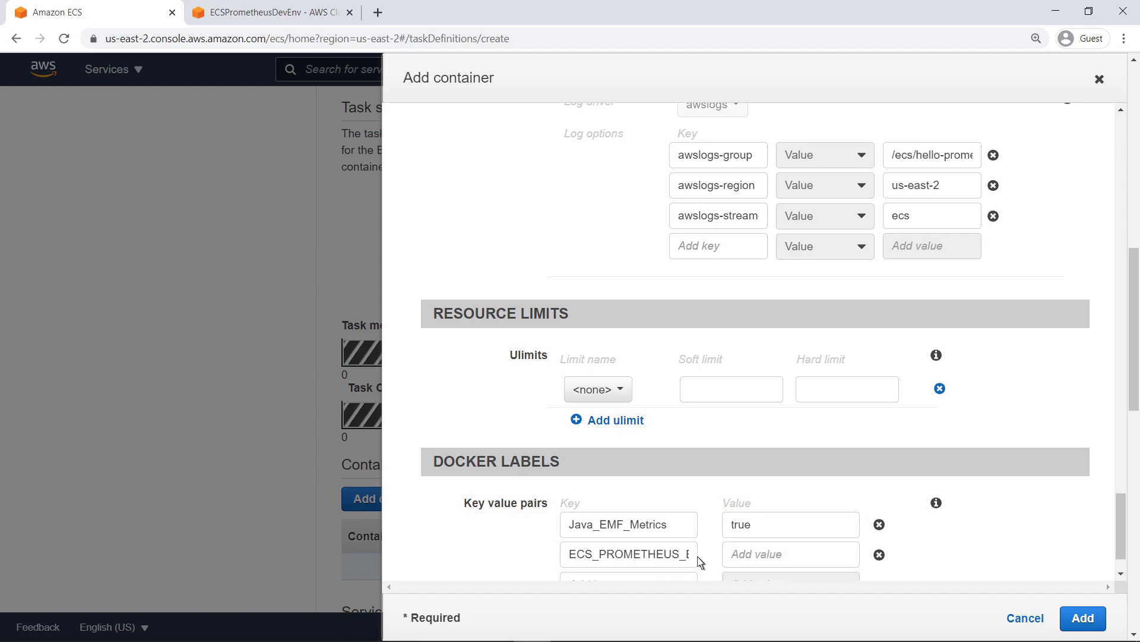
left_click(734, 559)
type("9404")
Add the configured container to the task definition and create the task definition.
left_click(1076, 619)
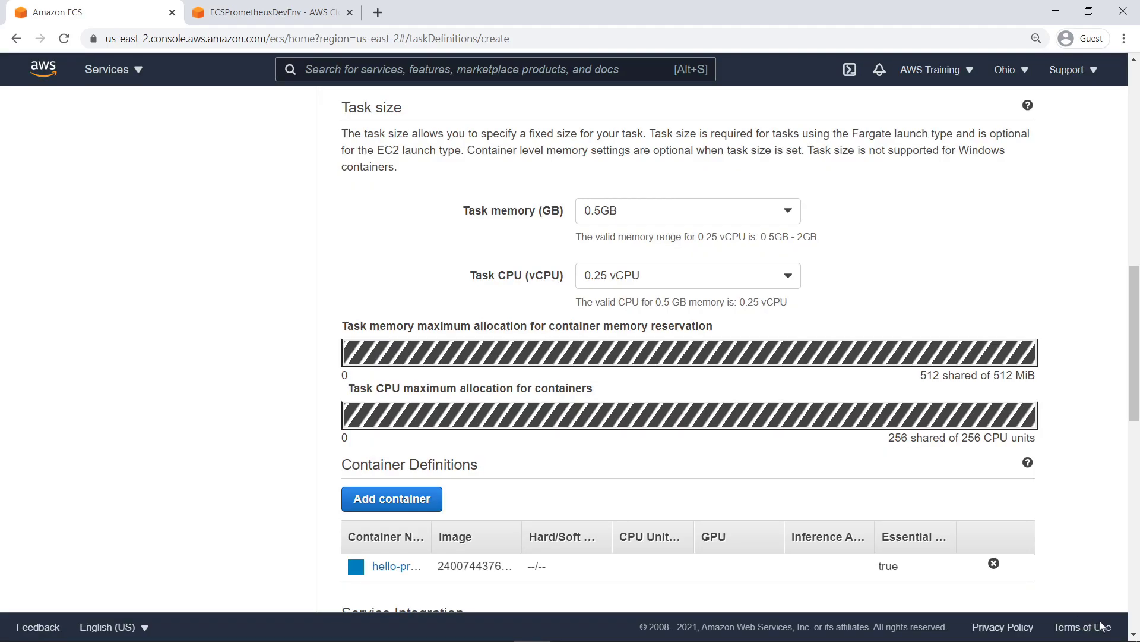
scroll(1122, 625, "down", 13)
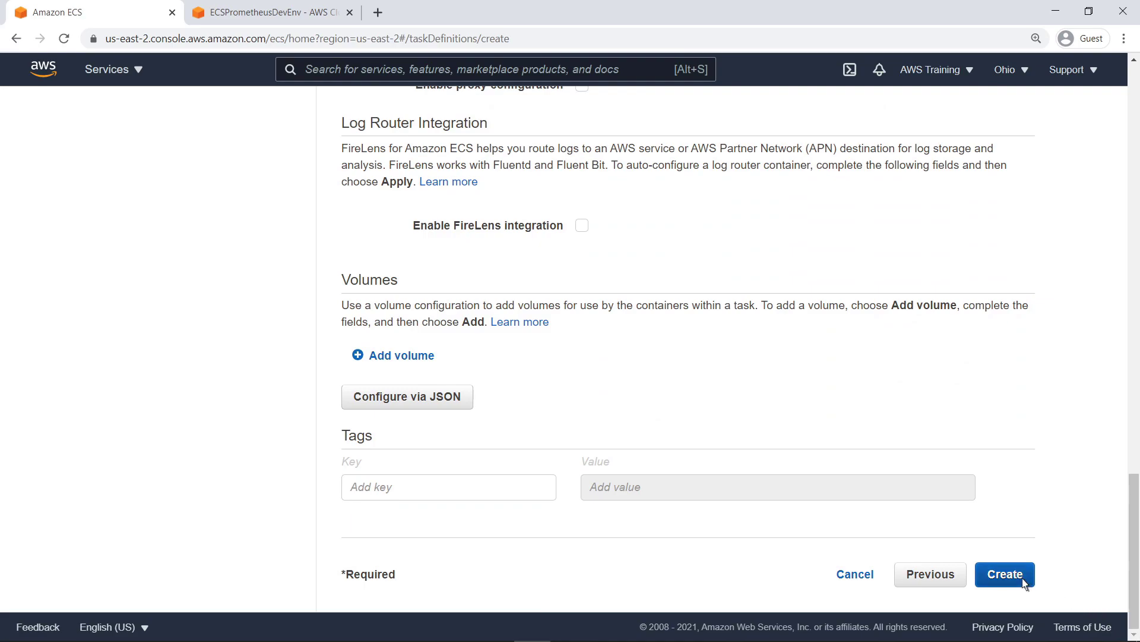
left_click(1005, 574)
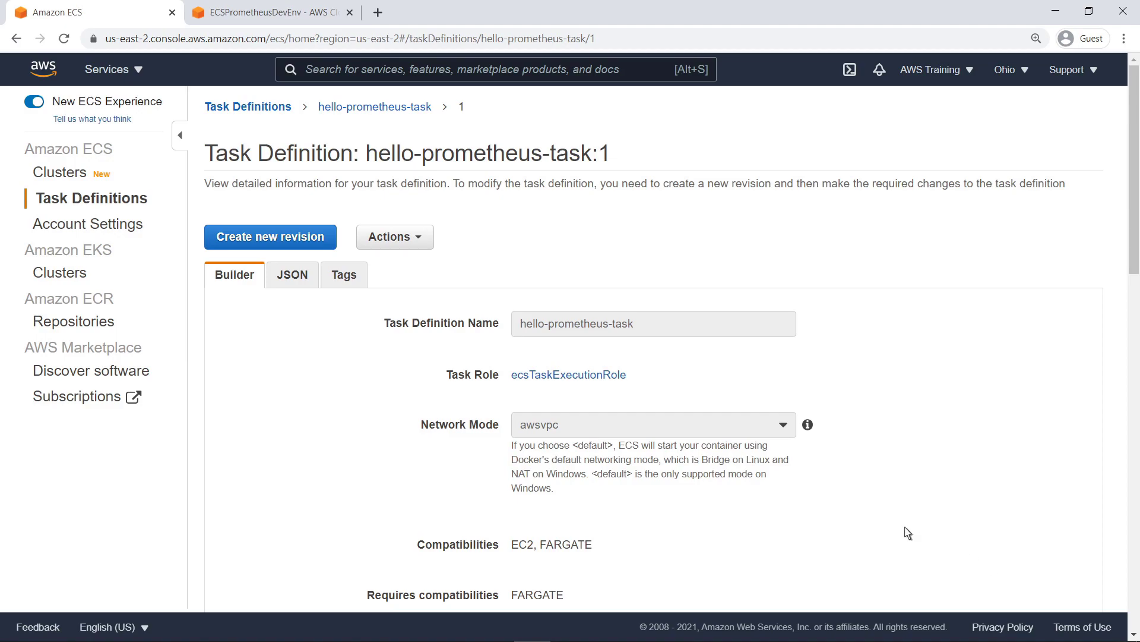
Start creating an ECS cluster from the Networking only template powered by AWS Fargate.
left_click(88, 177)
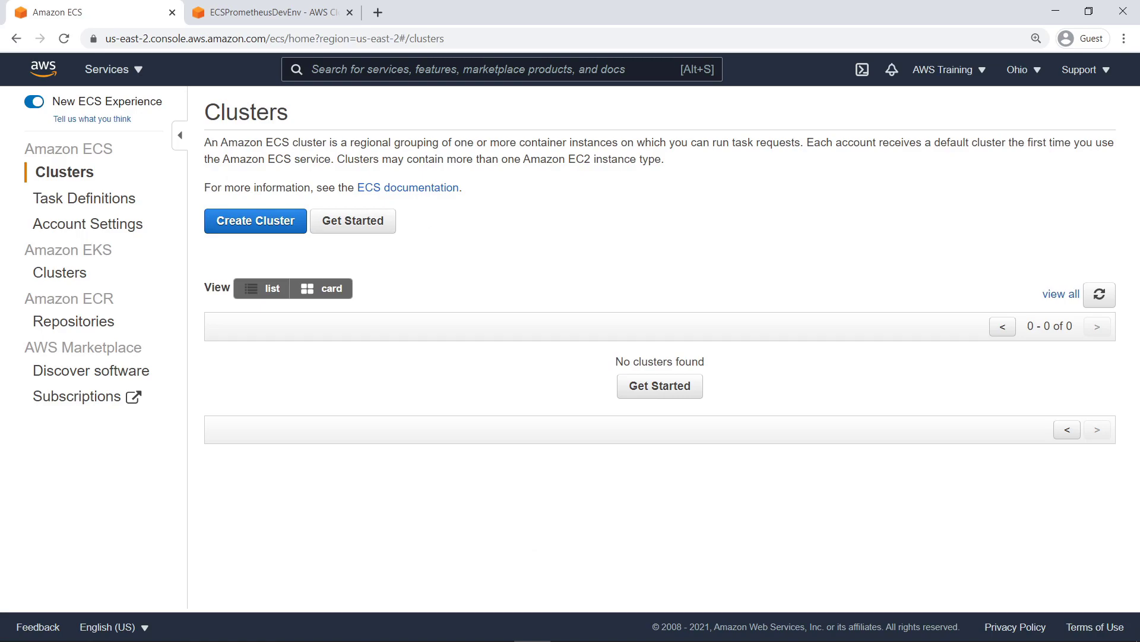
left_click(220, 230)
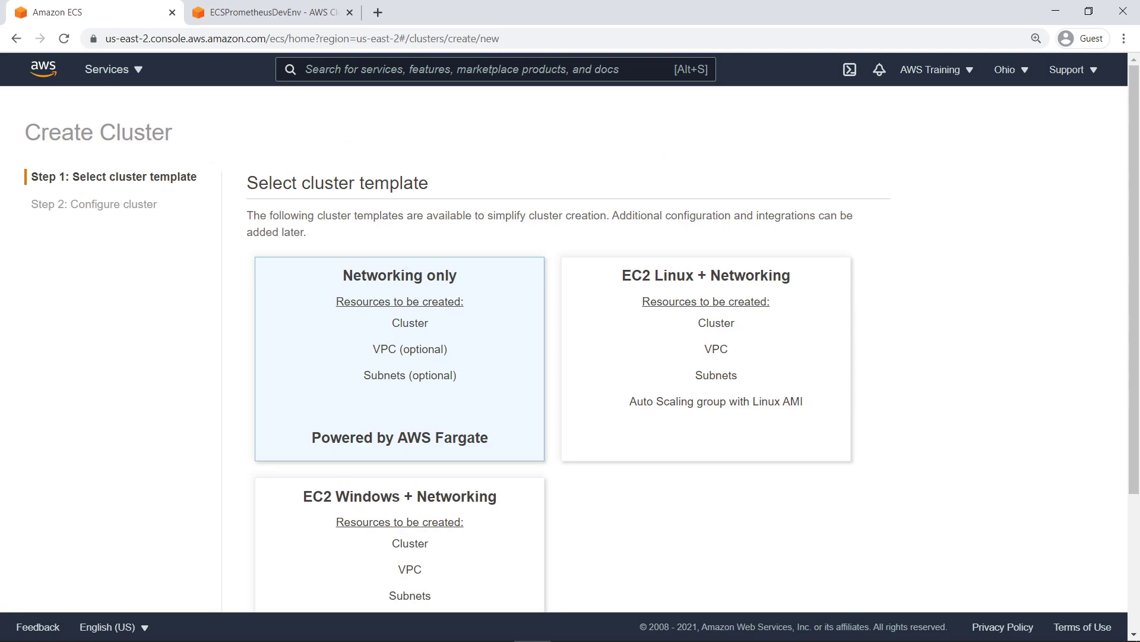
scroll(1134, 632, "down", 3)
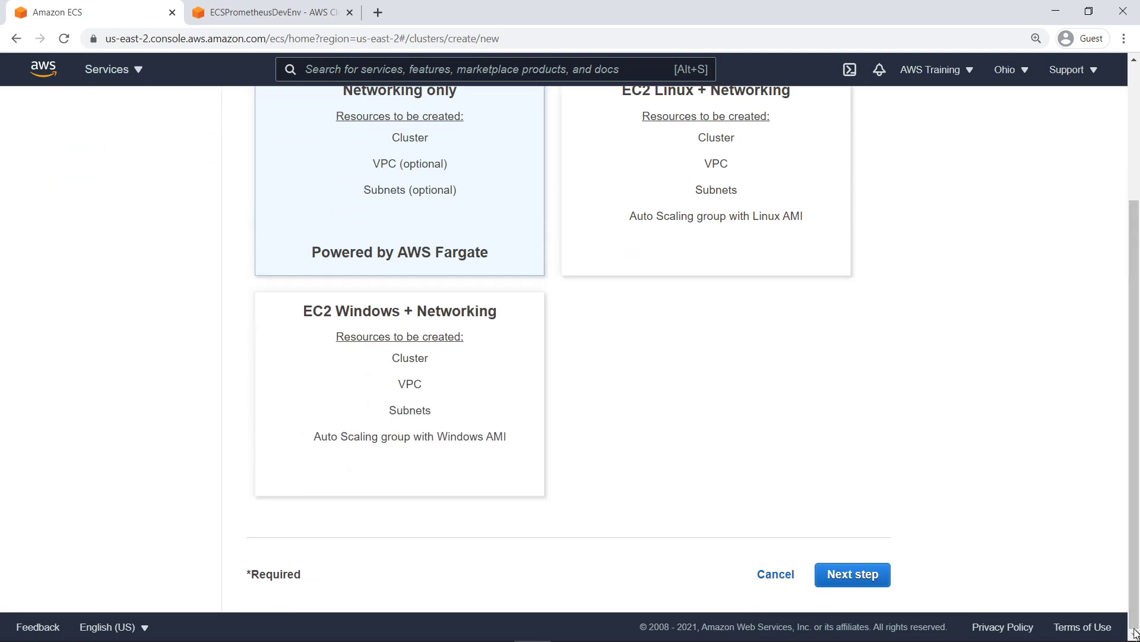
left_click(881, 578)
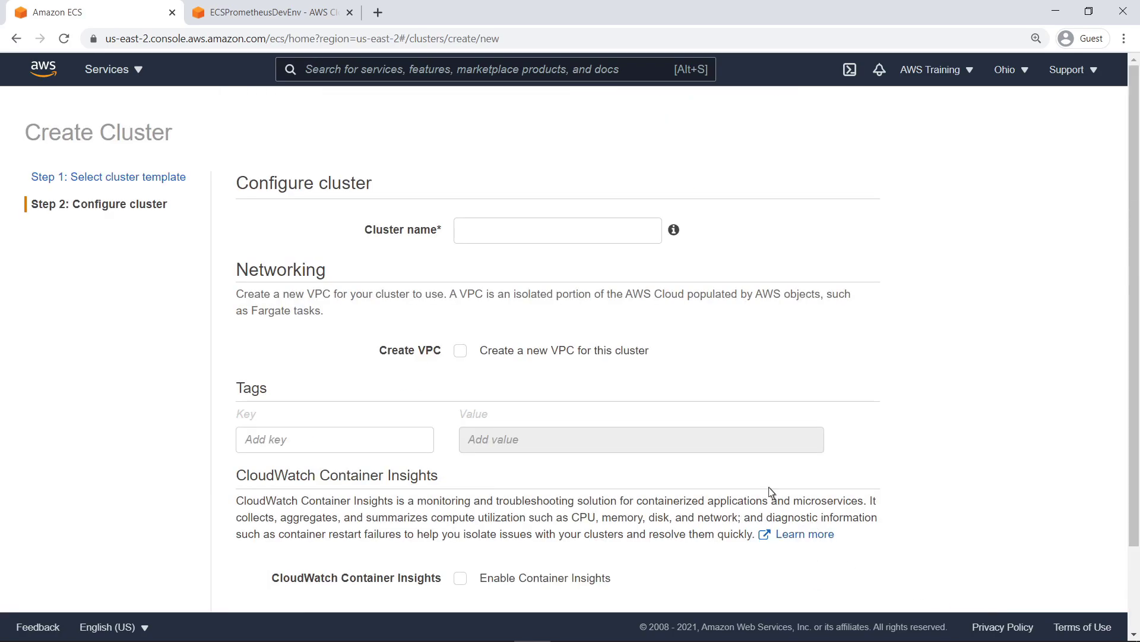
Name the cluster hello-prometheus-cluster and create it without a new VPC or Container Insights.
left_click(459, 232)
type("hello-prometheus-cluster")
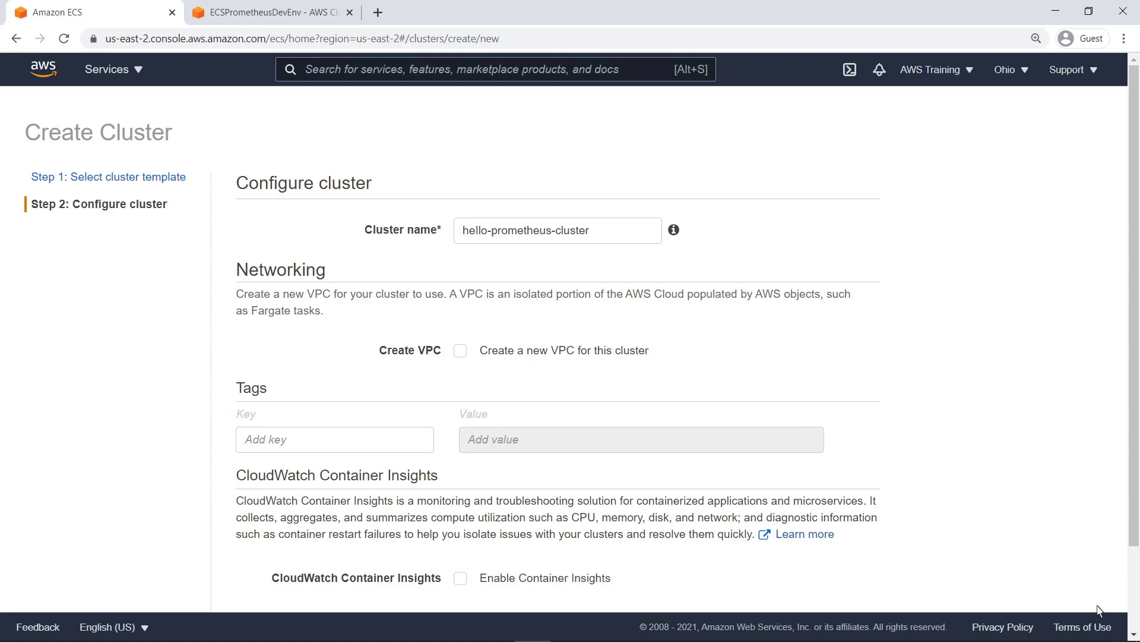
scroll(1136, 633, "down", 2)
scroll(1135, 633, "down", 1)
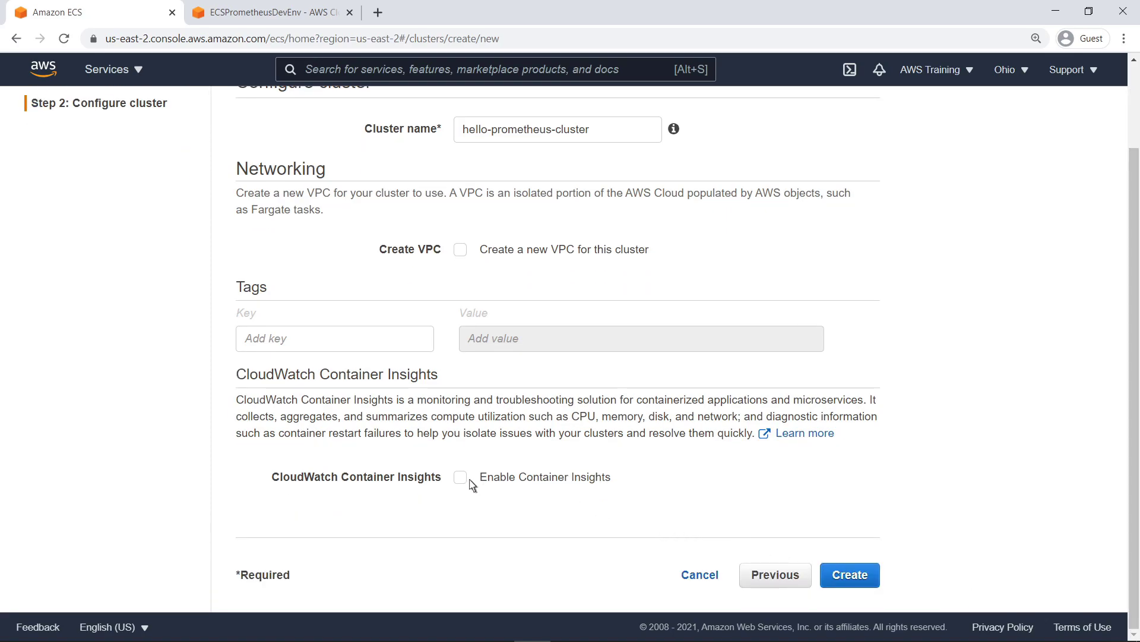
left_click(841, 579)
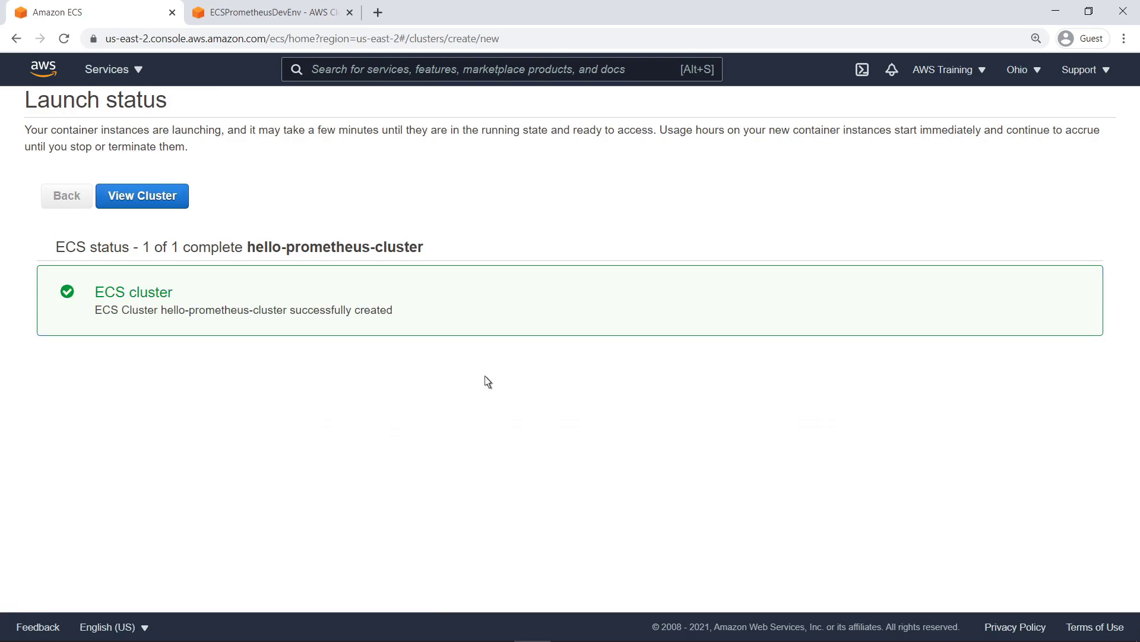
Open the new cluster and start creating a service in it with the FARGATE launch type.
left_click(177, 198)
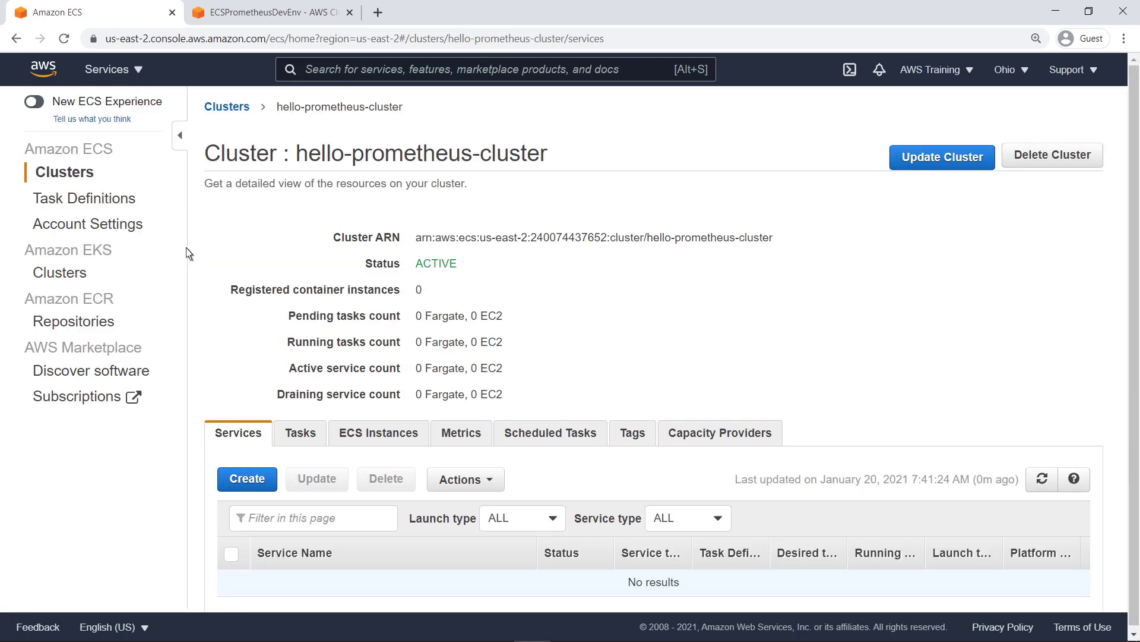
left_click(239, 480)
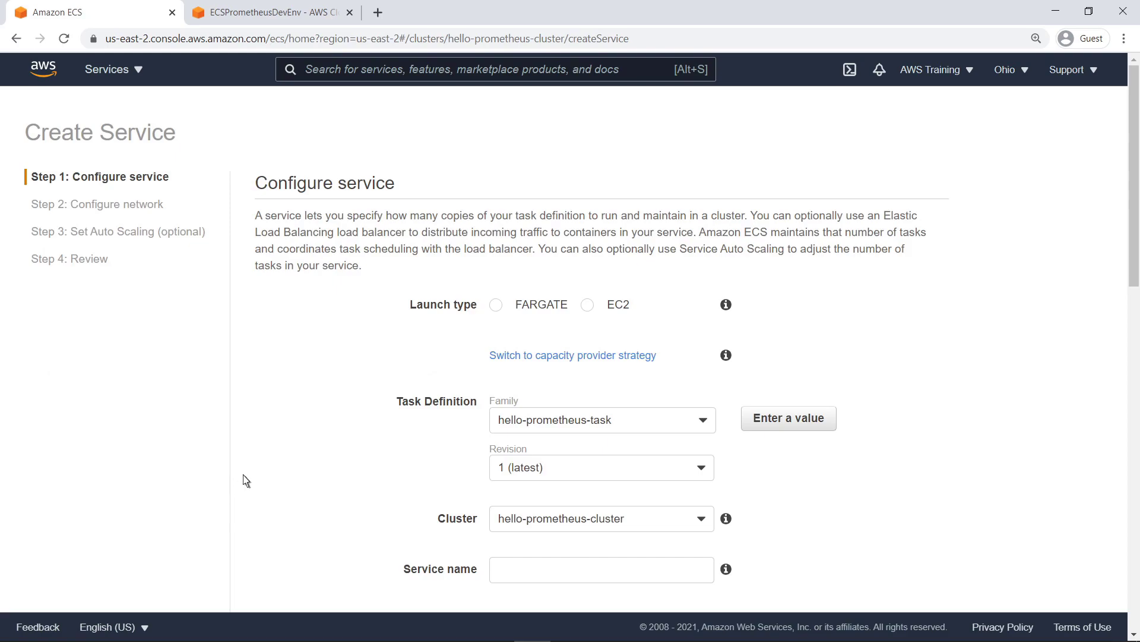
left_click(497, 306)
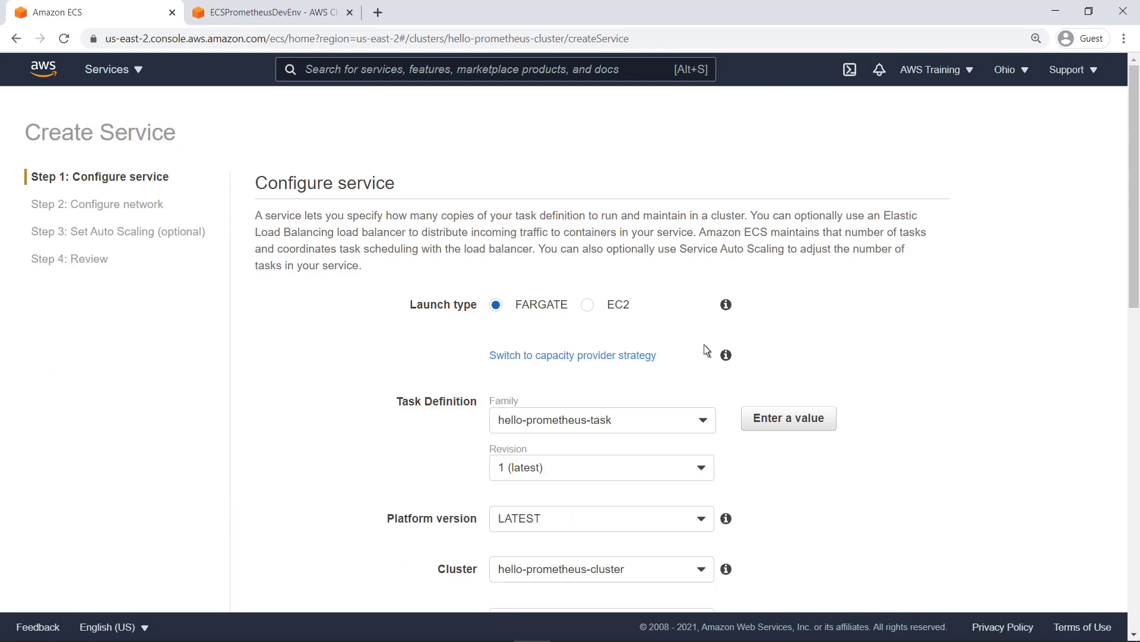
Name the service hello-prometheus-service, set the number of tasks to 2, and continue to the network configuration.
scroll(1119, 421, "down", 5)
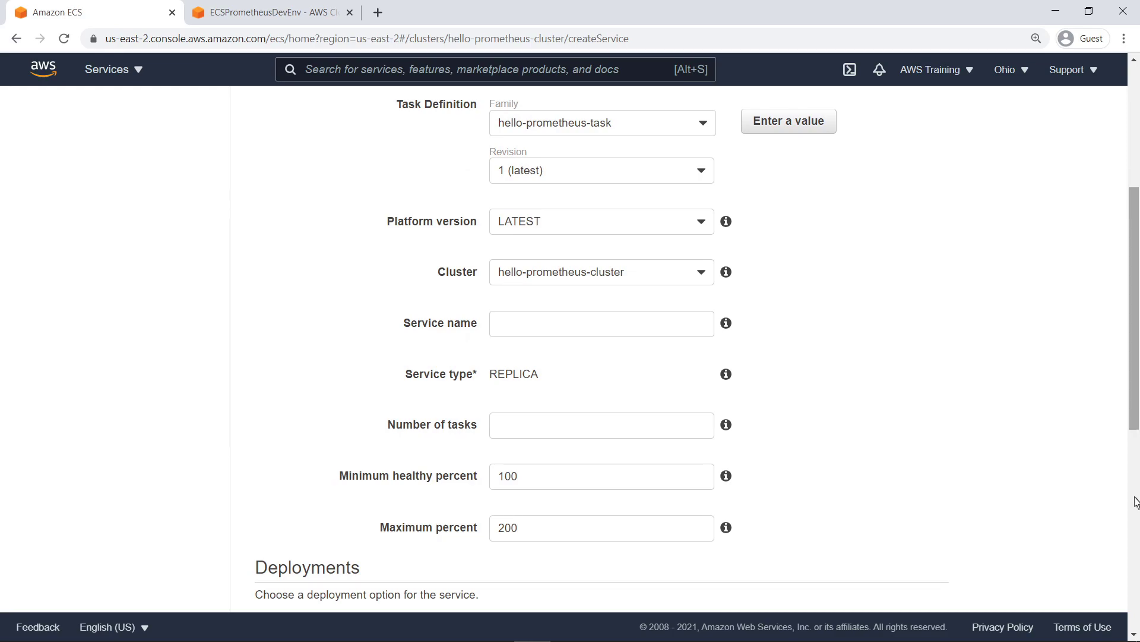
scroll(1136, 510, "down", 3)
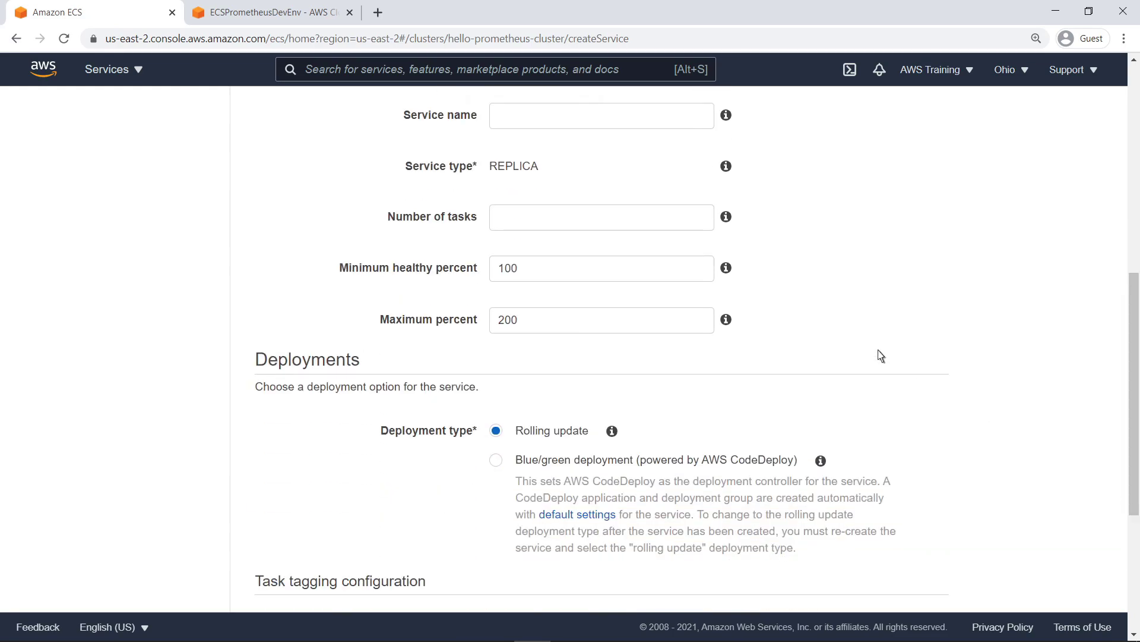
left_click(501, 122)
type("hello-prometheus-service")
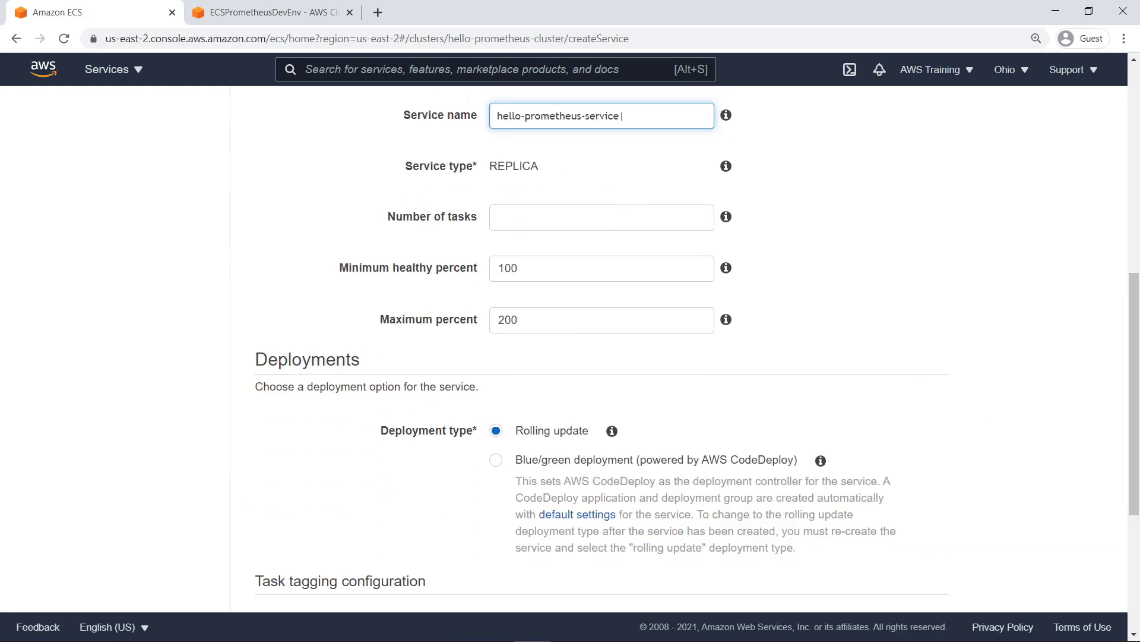
left_click(501, 218)
type("2")
left_click(521, 239)
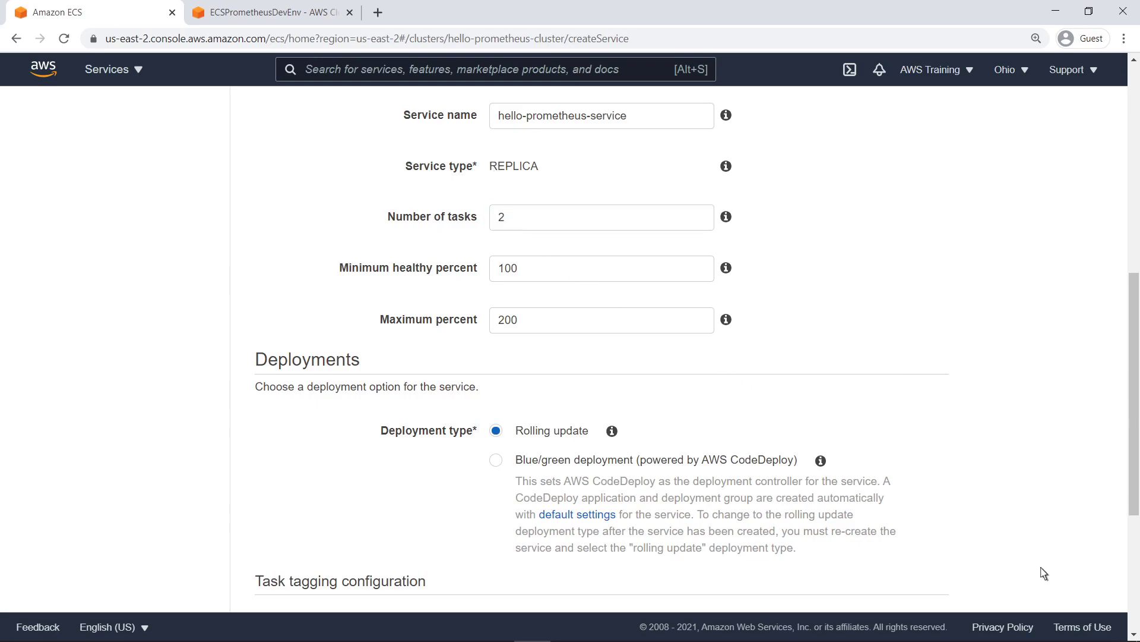
scroll(1135, 594, "down", 5)
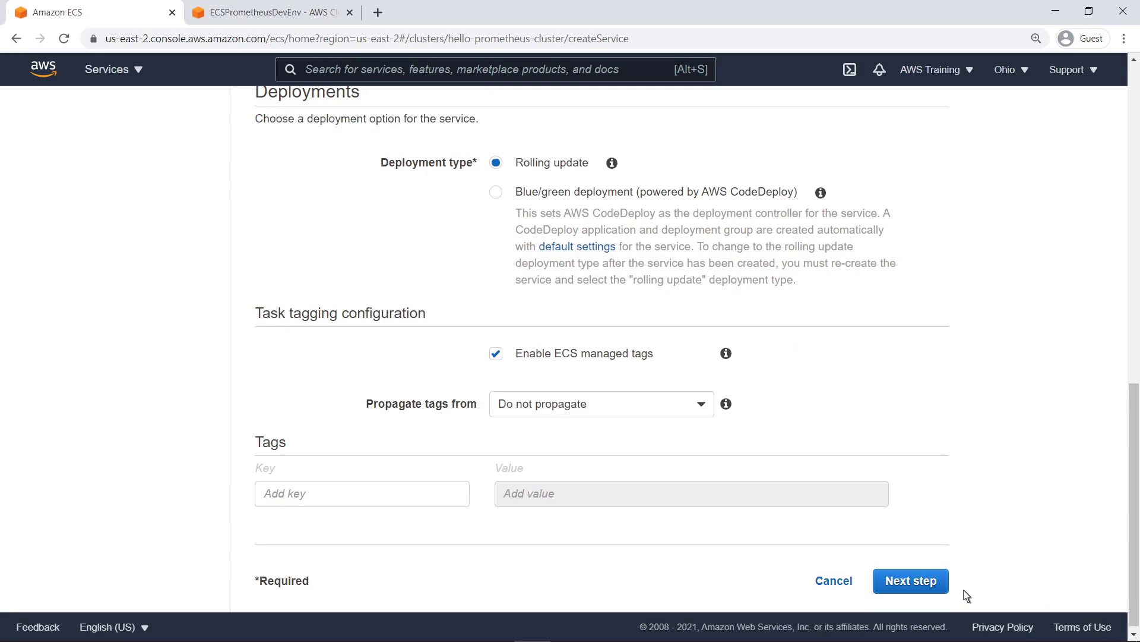
left_click(939, 588)
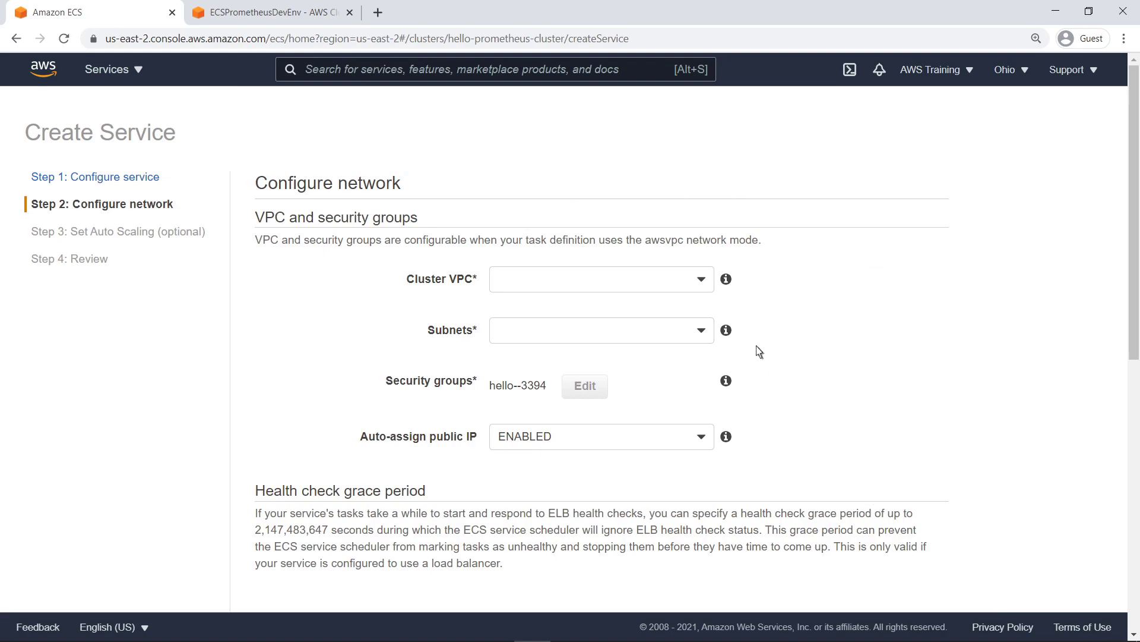
Select the cluster VPC vpc-0f2da65db65a135b6 and both hello-prometheus-network subnets, in us-east-2a and us-east-2b.
left_click(709, 286)
left_click(686, 304)
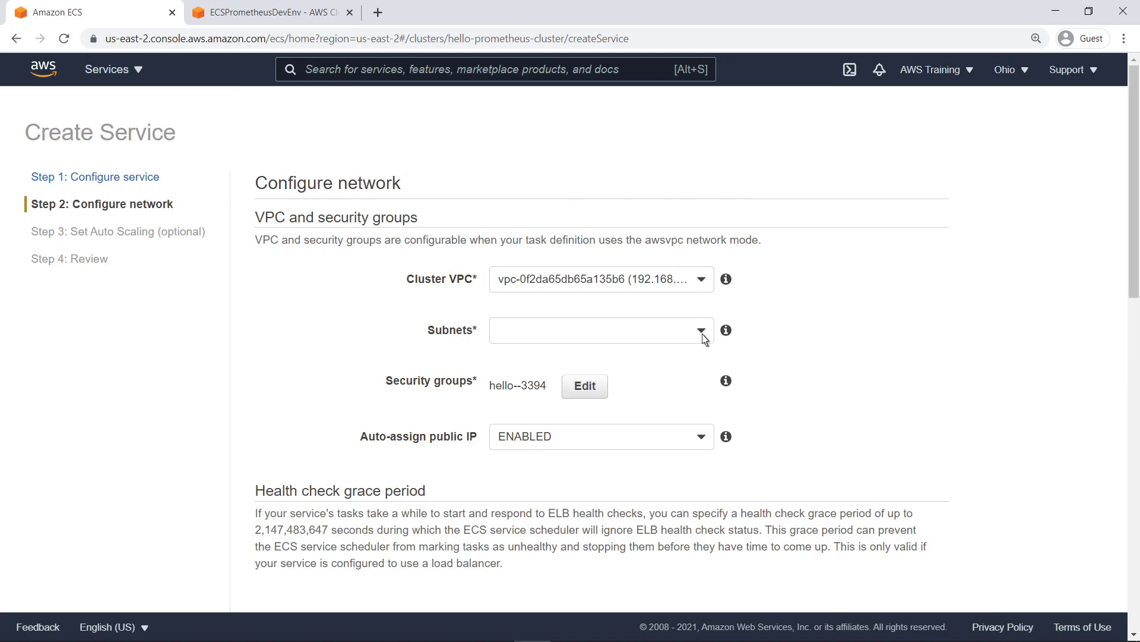
left_click(701, 340)
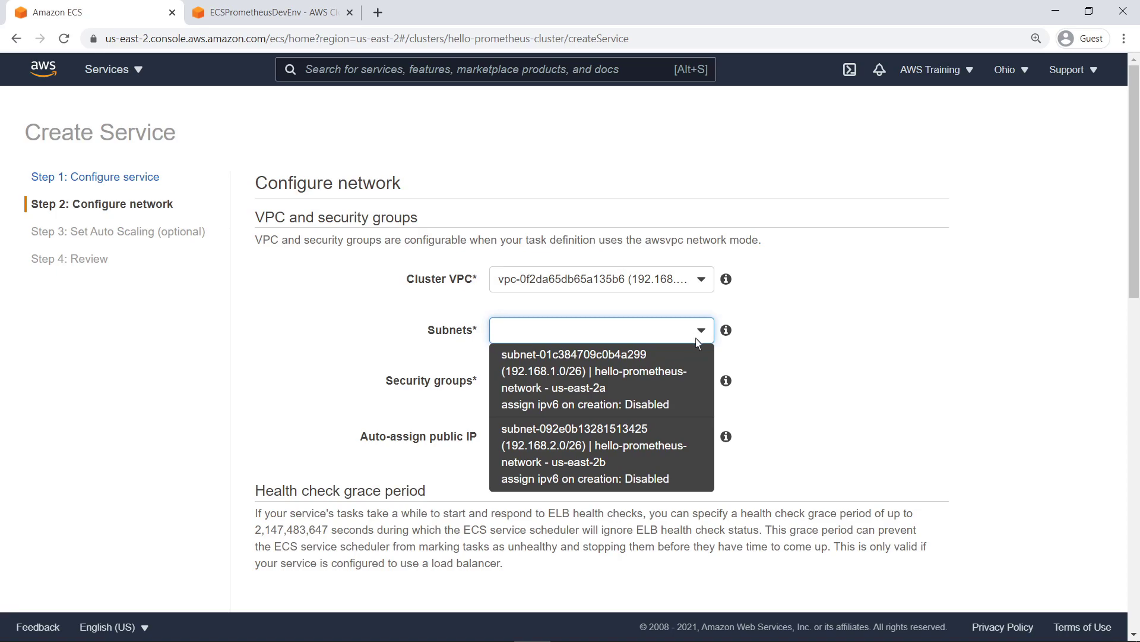
left_click(646, 356)
left_click(702, 422)
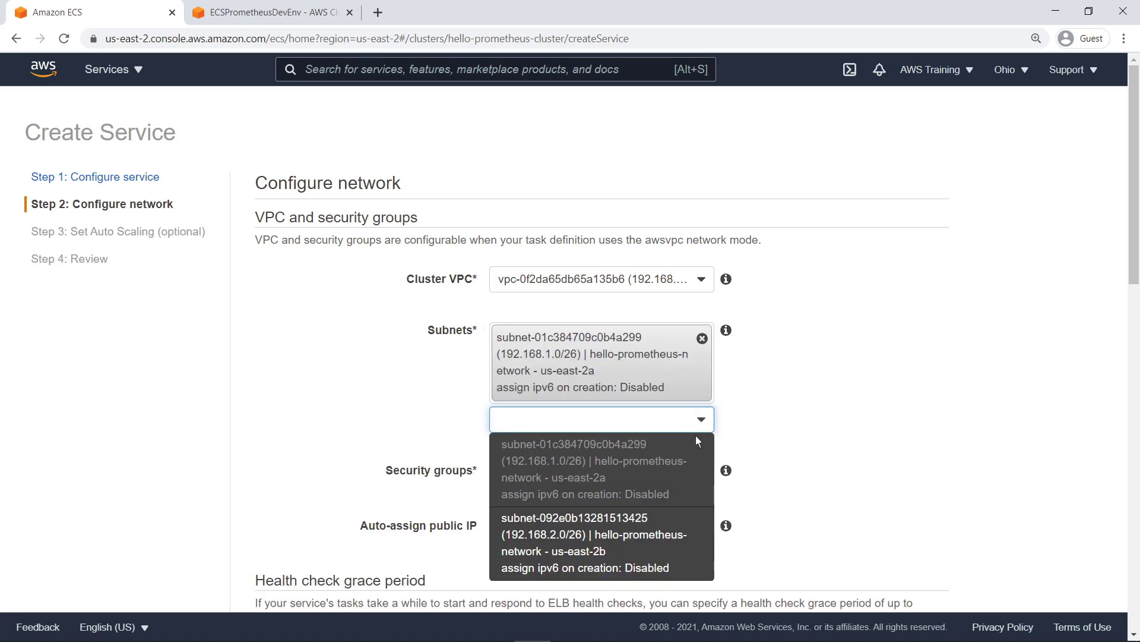
left_click(648, 518)
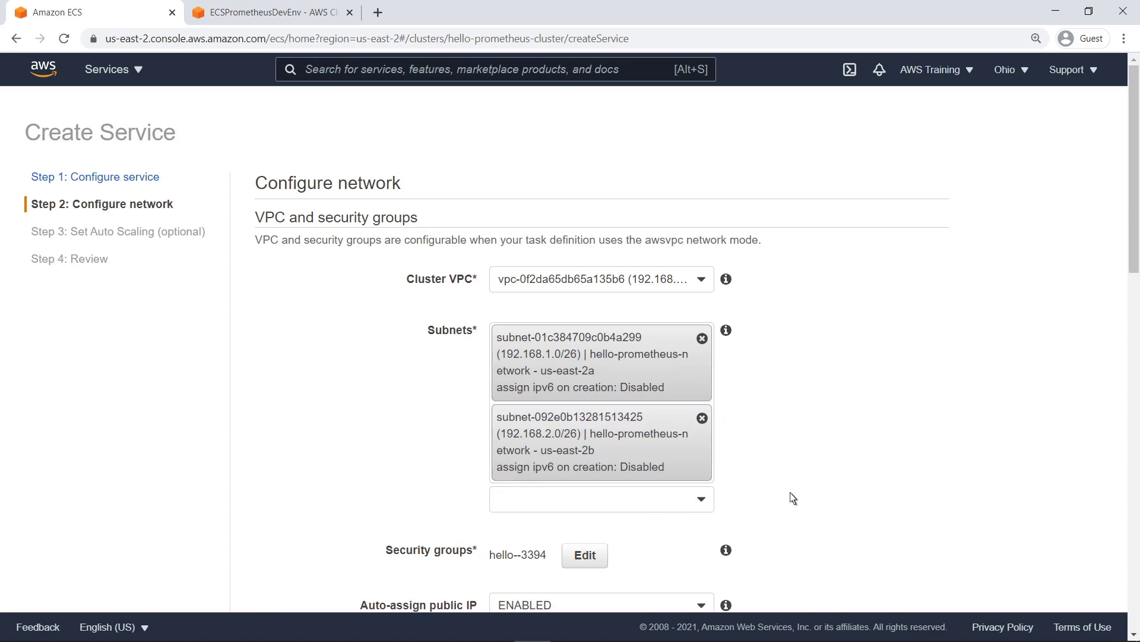
Assign the existing hello-prometheus-network public security group to the service in place of a new one.
left_click(1135, 428)
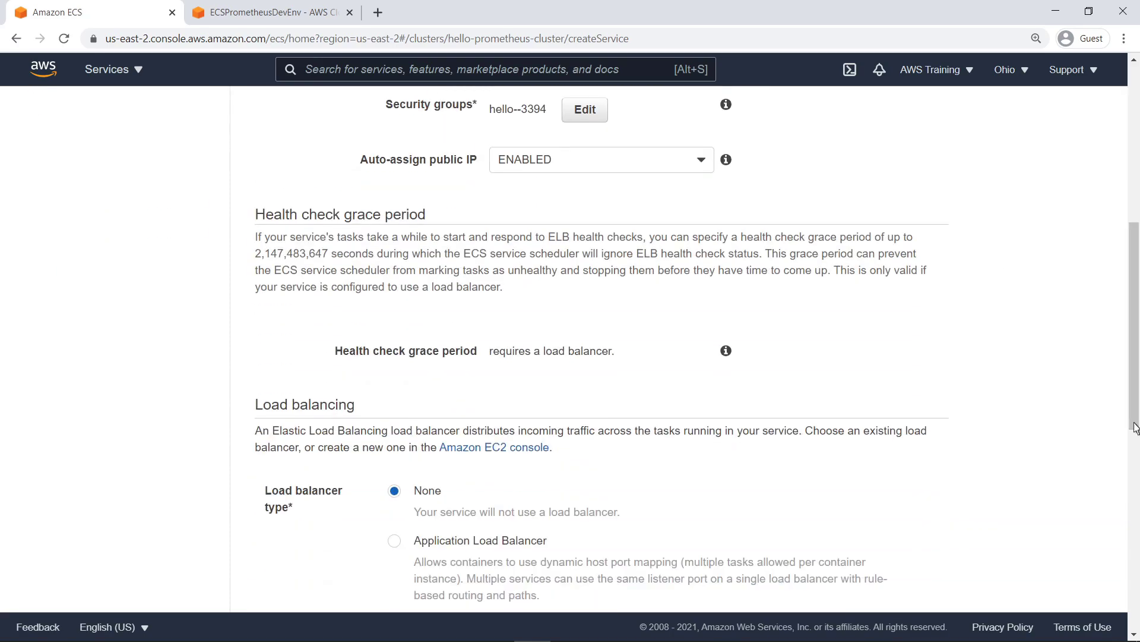
left_click(595, 113)
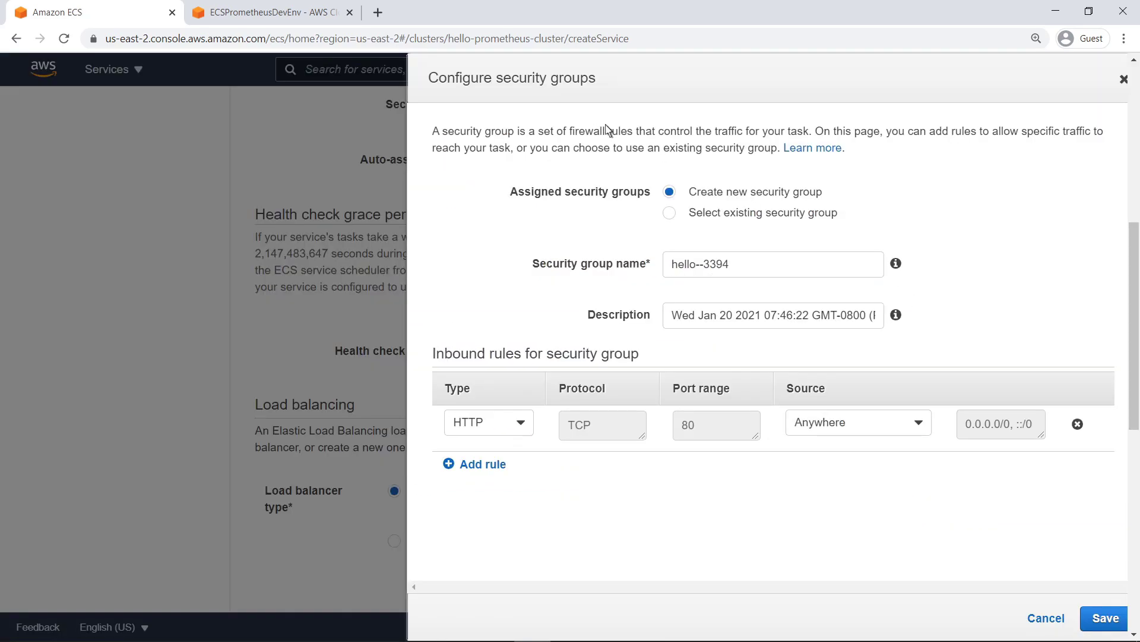
left_click(669, 212)
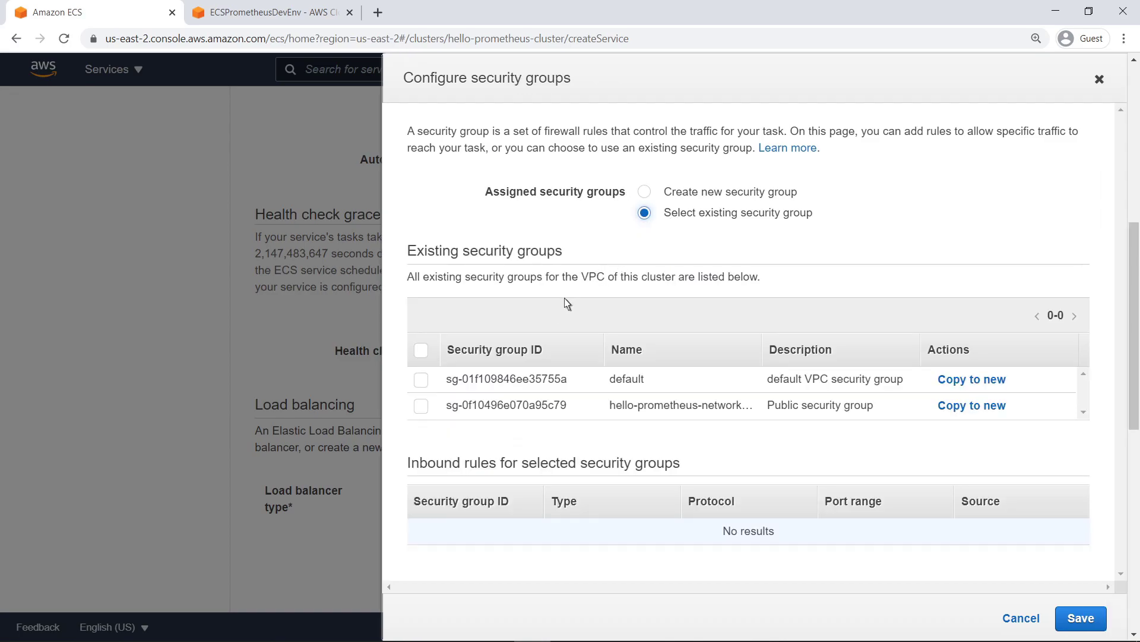
left_click(423, 410)
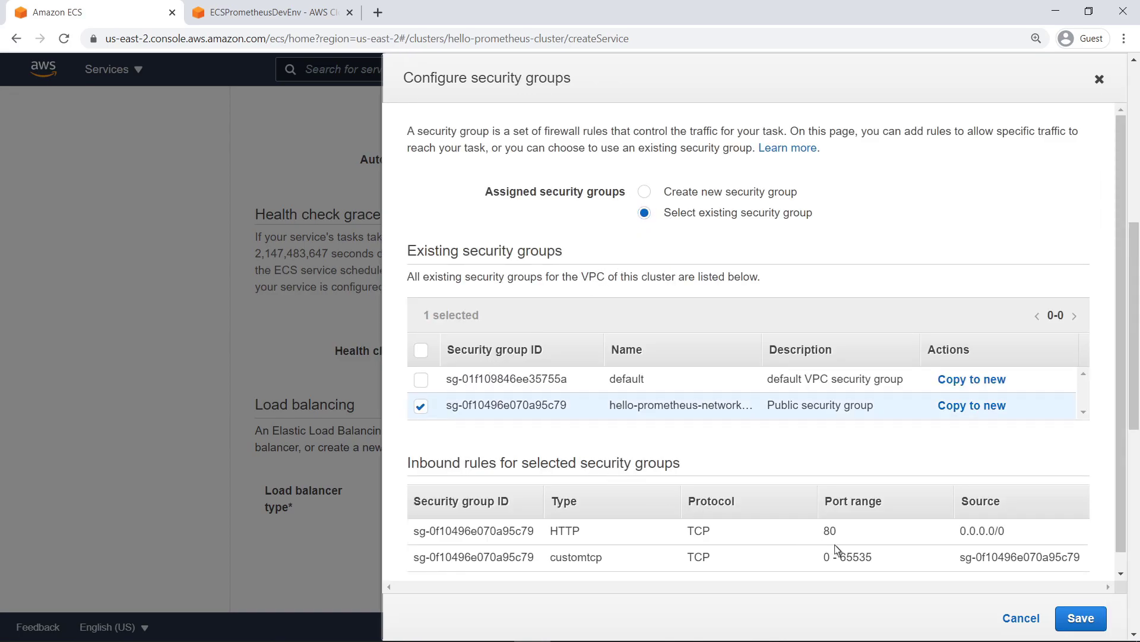
left_click(1079, 617)
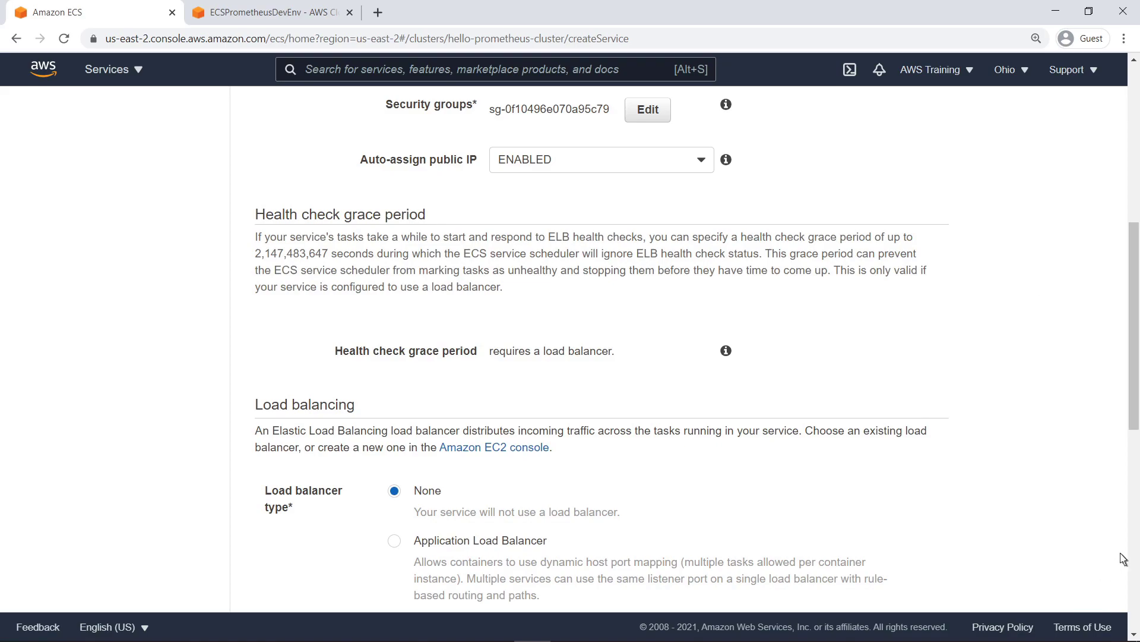
Set the service's load balancer type to Application Load Balancer.
scroll(1134, 541, "down", 2)
scroll(1134, 537, "down", 3)
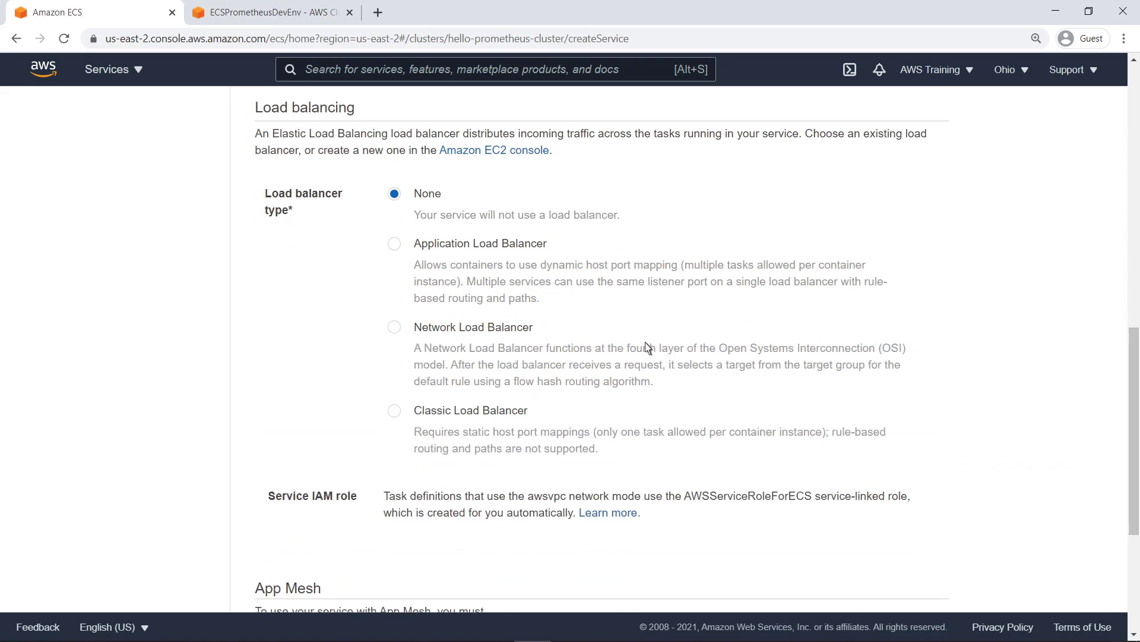
left_click(394, 244)
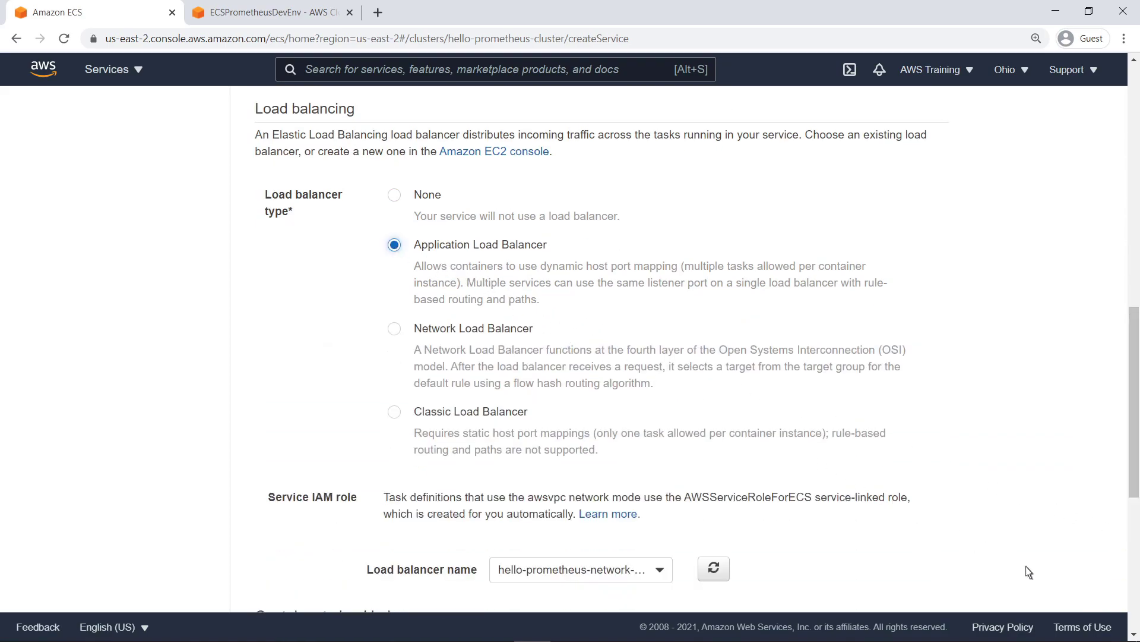
Select the hello-prometheus-network-alb load balancer and add the container hello-prometheus:8080:8080 to it.
scroll(1135, 624, "down", 5)
scroll(1121, 612, "down", 2)
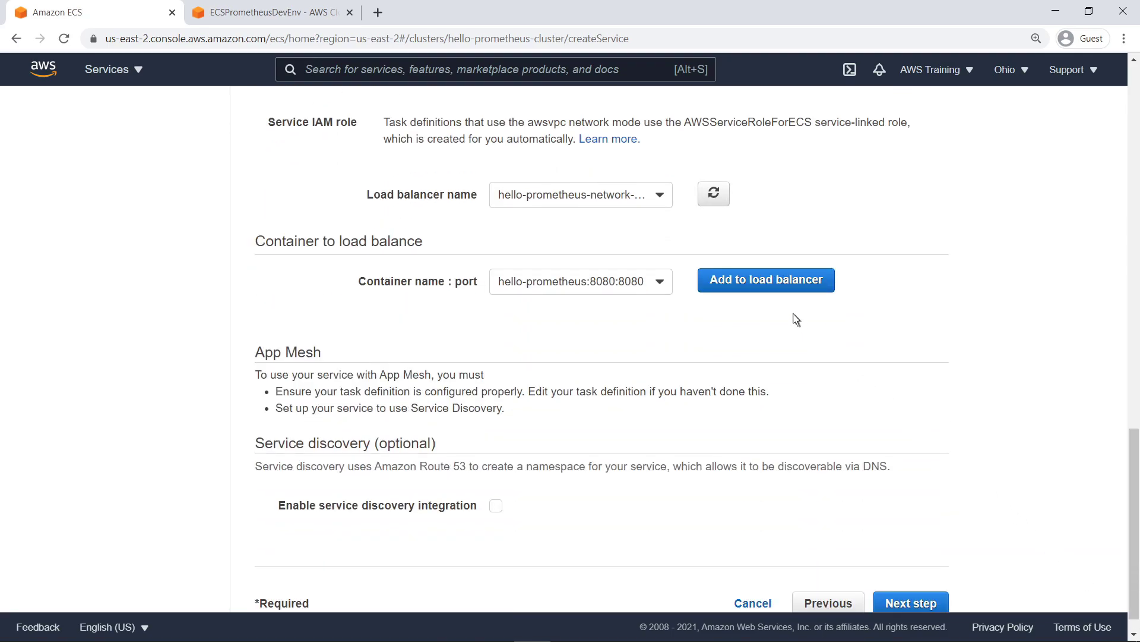
left_click(660, 195)
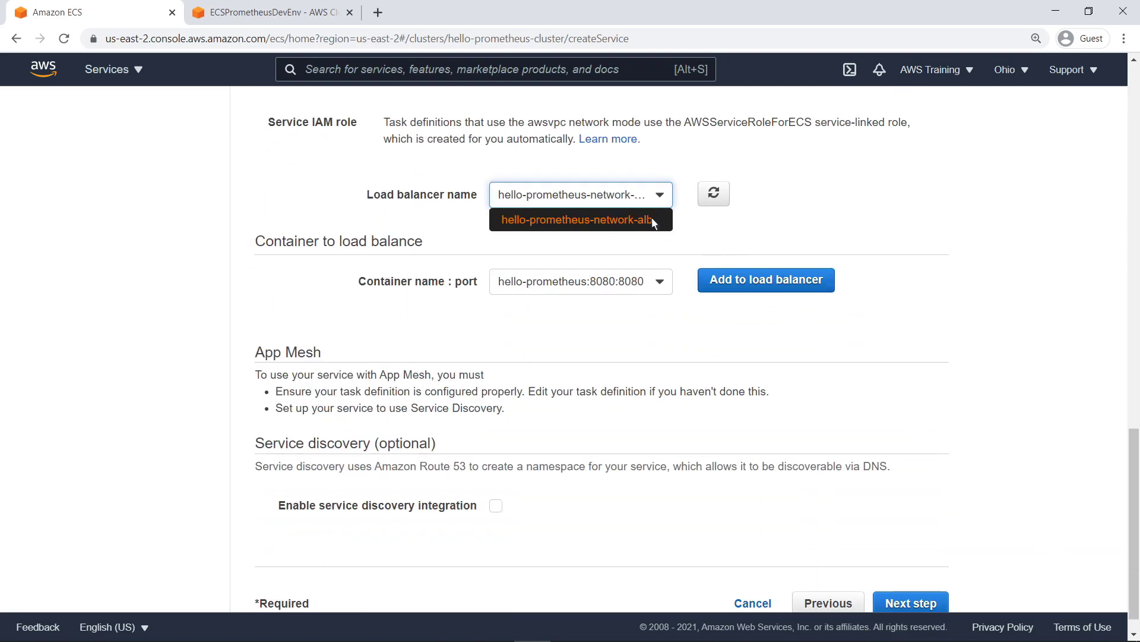
left_click(651, 225)
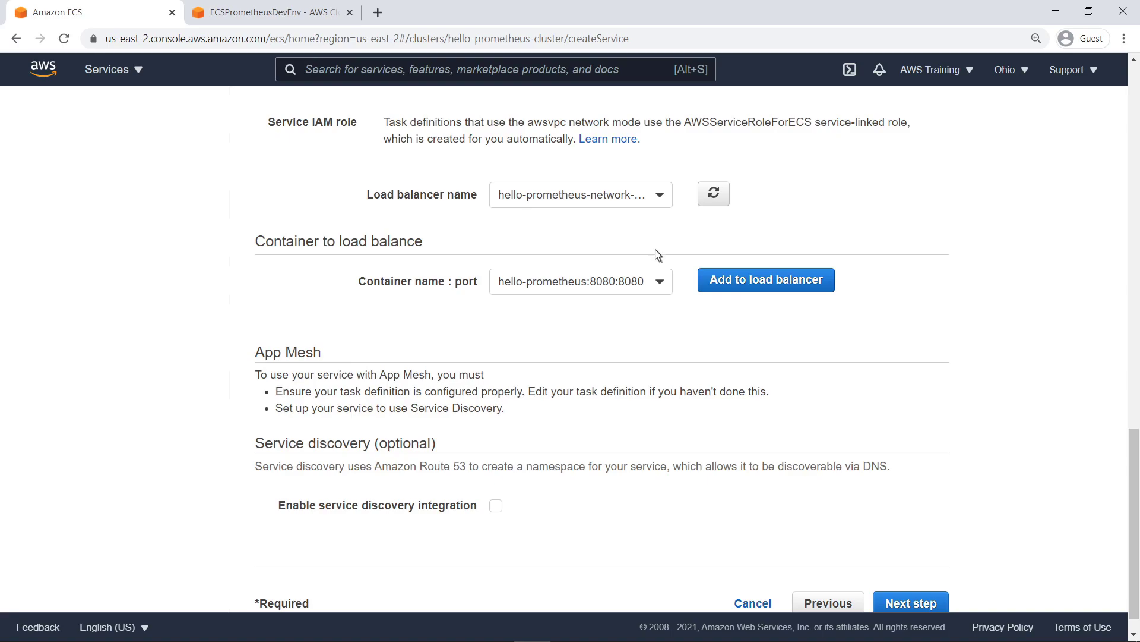
left_click(659, 281)
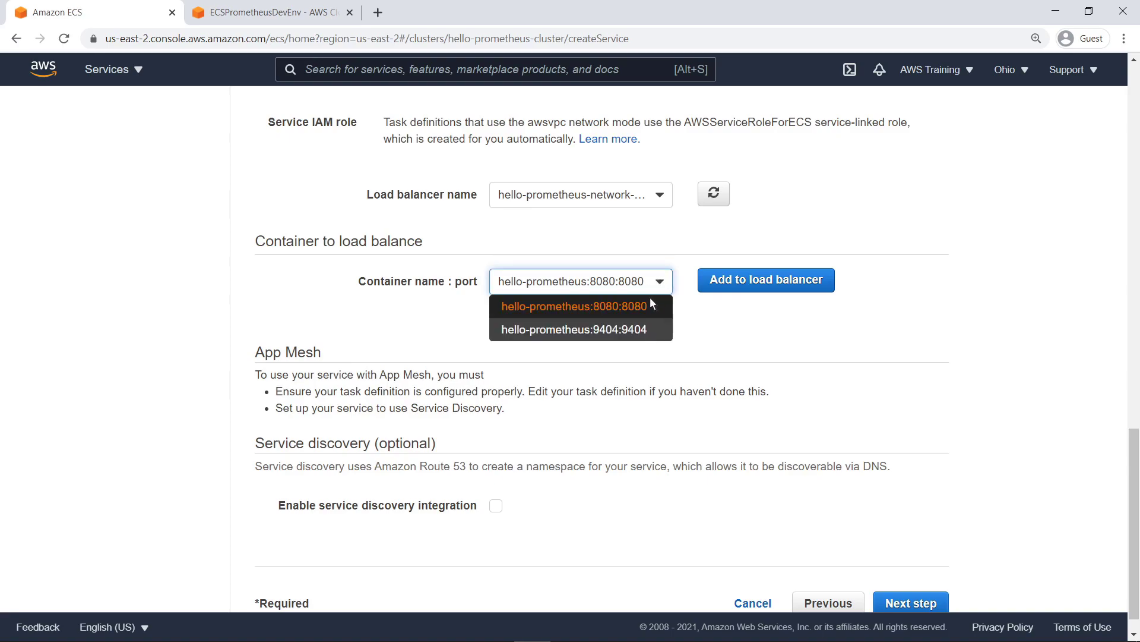
left_click(647, 306)
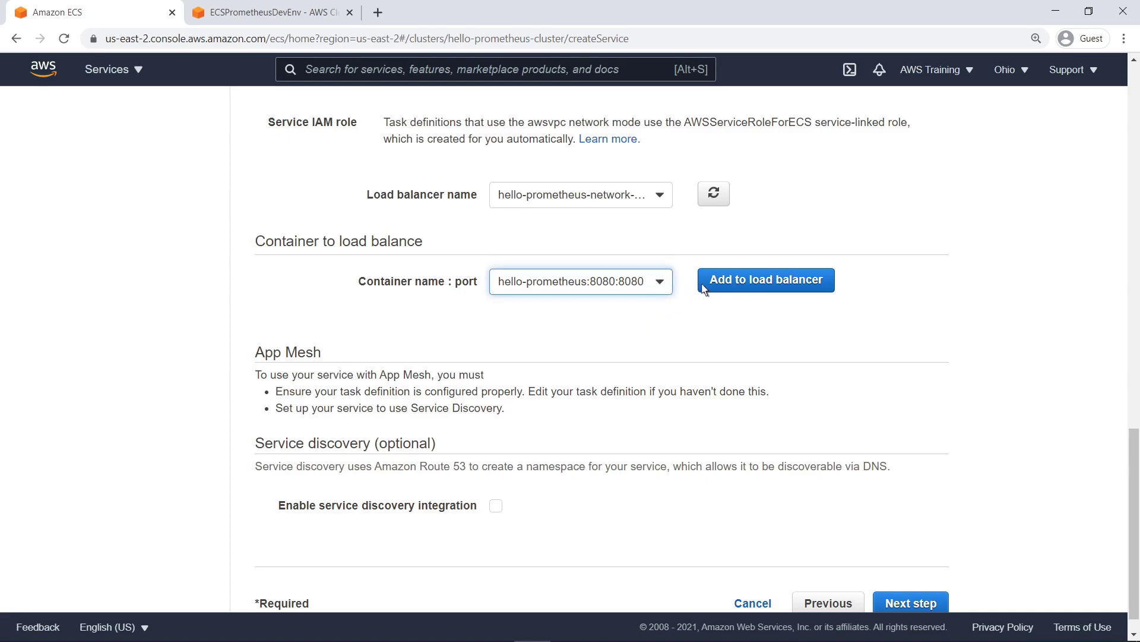
left_click(715, 283)
Set the new production listener port to 80 and name the new target group hello-prometheus-target.
left_click(665, 316)
type("80")
key("Tab")
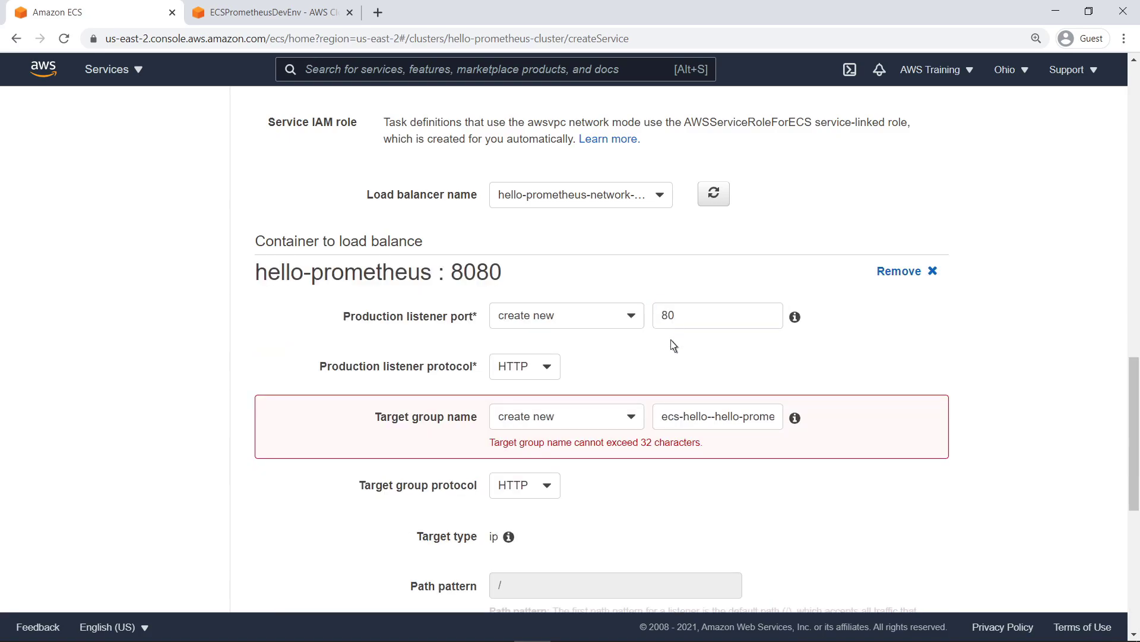
triple_click(666, 423)
type("hello-prometheus-target")
left_click(775, 472)
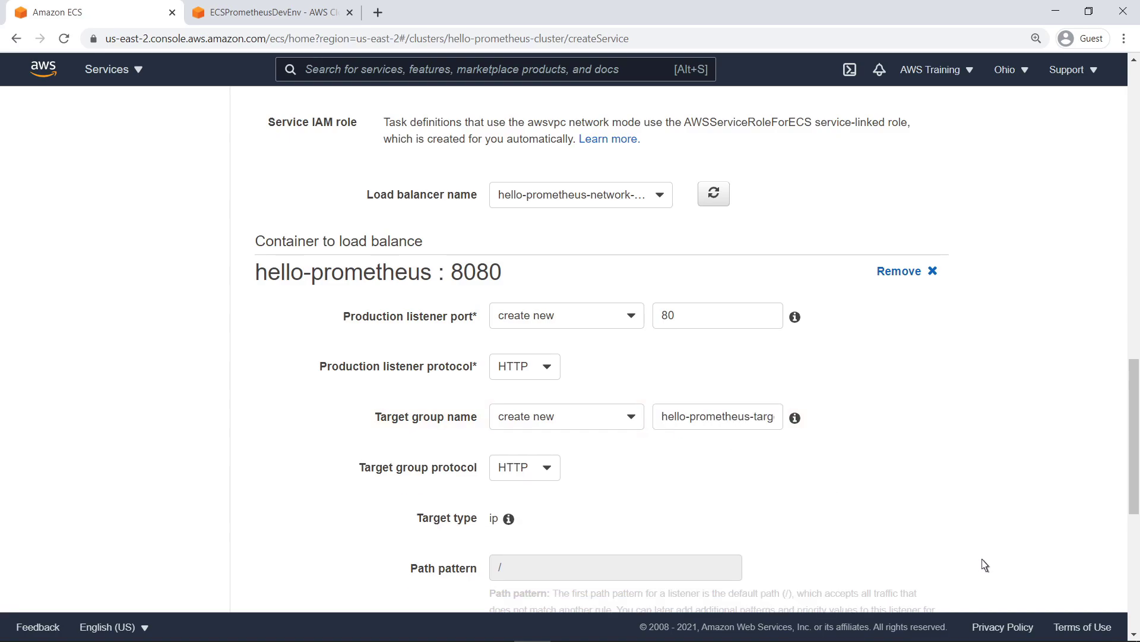
Set the target group's health check path to /sample/.
left_click_drag(1134, 436, 1134, 550)
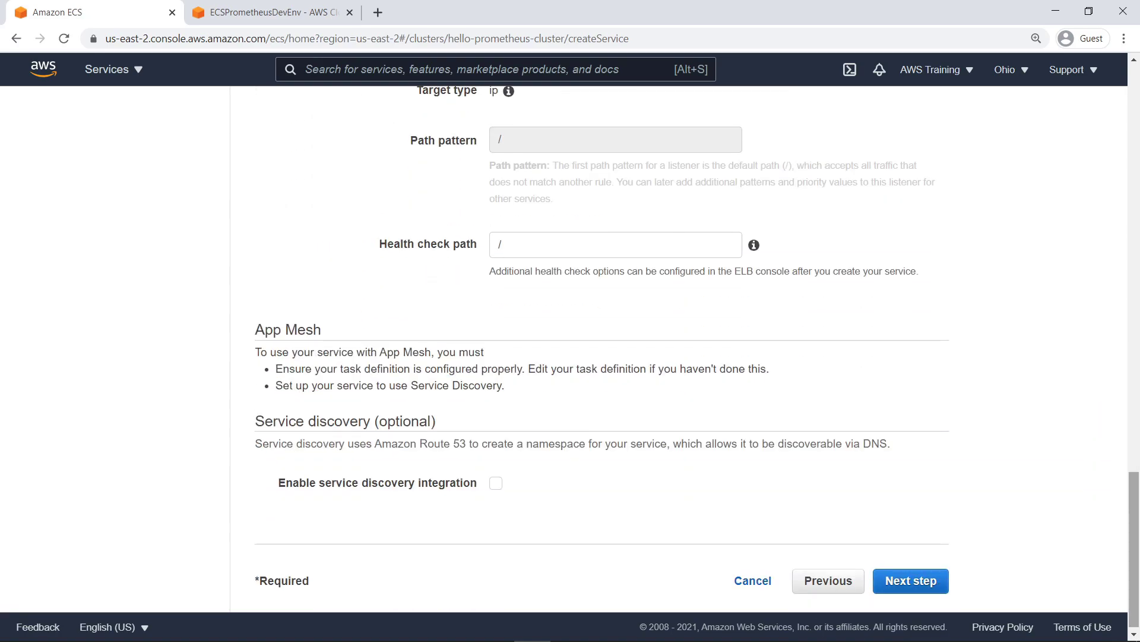
left_click(522, 244)
type("sample/")
left_click(574, 297)
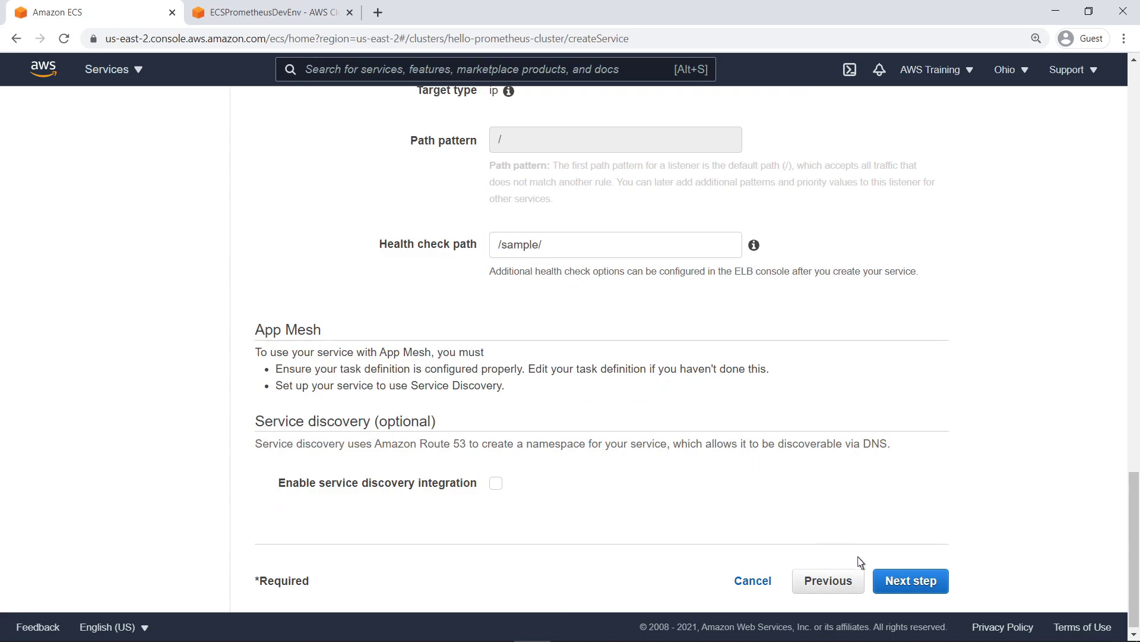
Continue past the optional auto scaling without configuring it, review the settings, and create the service.
left_click(888, 583)
left_click(903, 438)
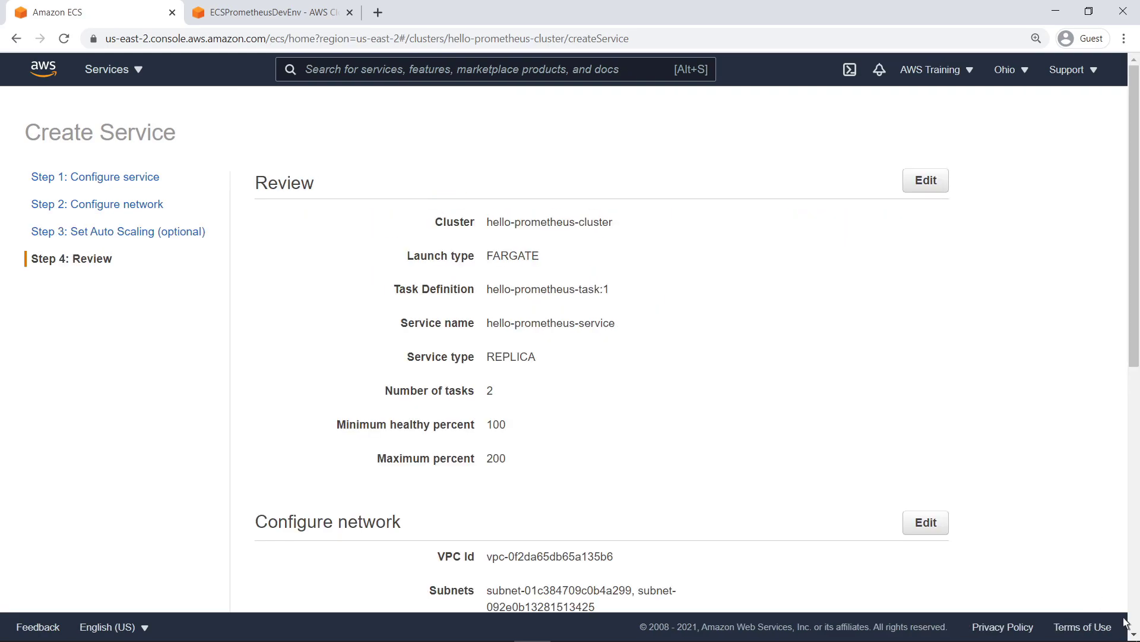
scroll(1131, 628, "down", 9)
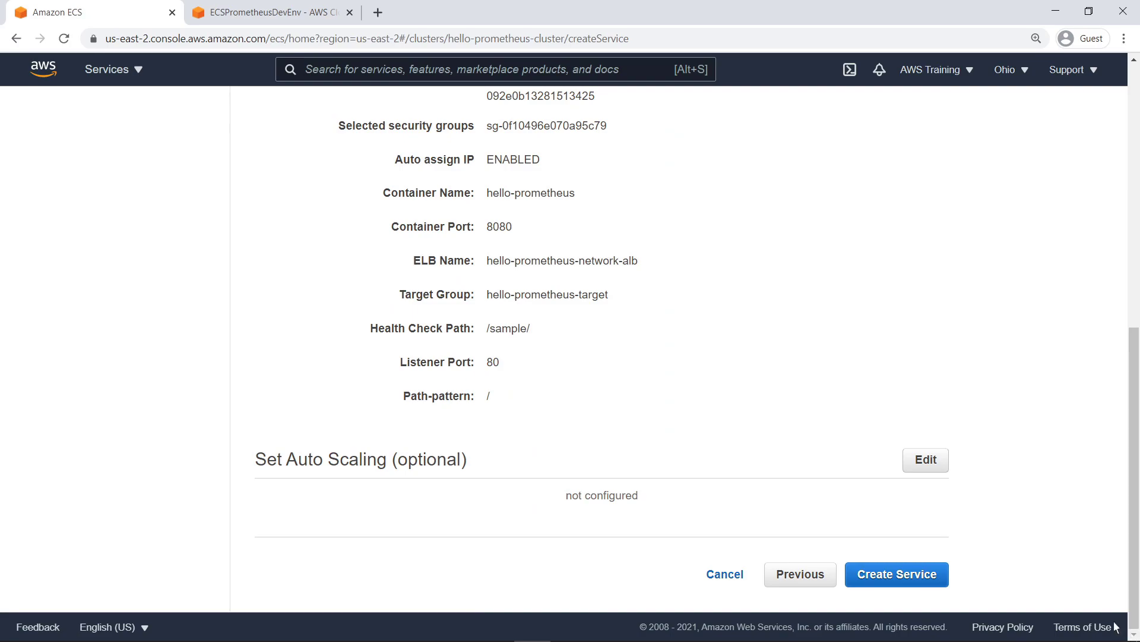
left_click(897, 573)
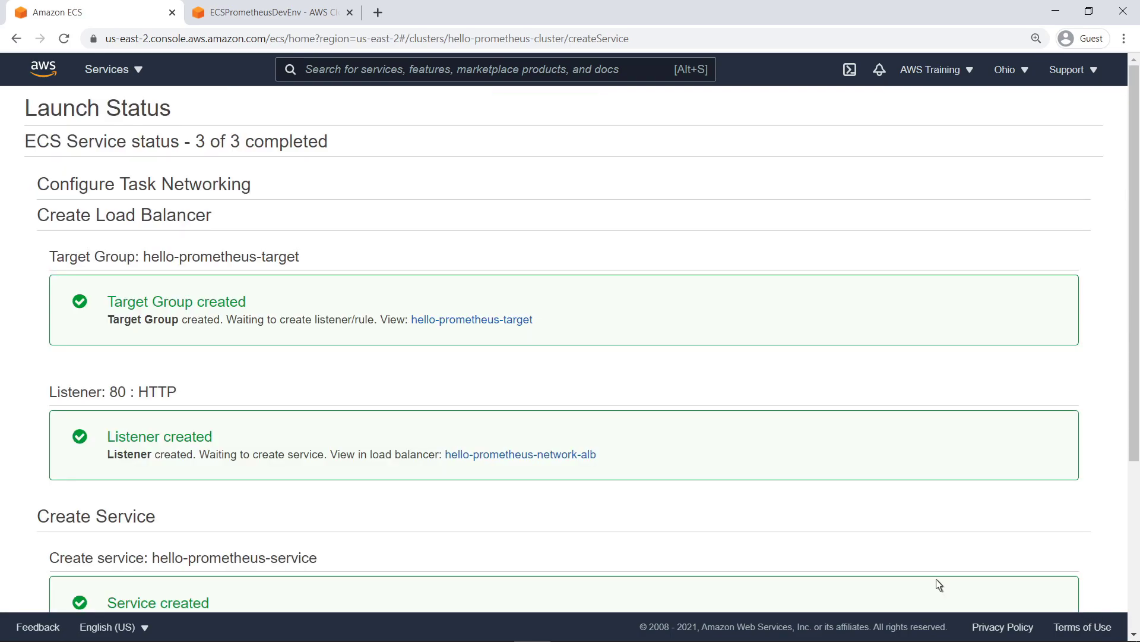
Copy the DNS name of the hello-prometheus-network-alb load balancer and load its /sample/ page in the browser.
left_click(595, 460)
left_click(757, 538)
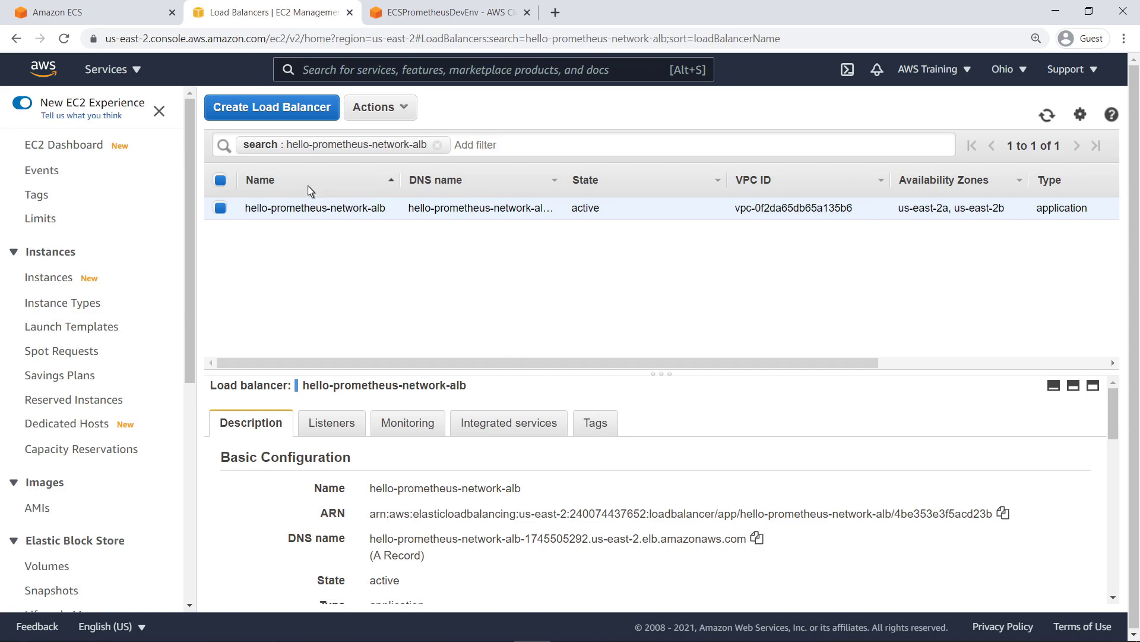
left_click(124, 38)
key("ctrl+v")
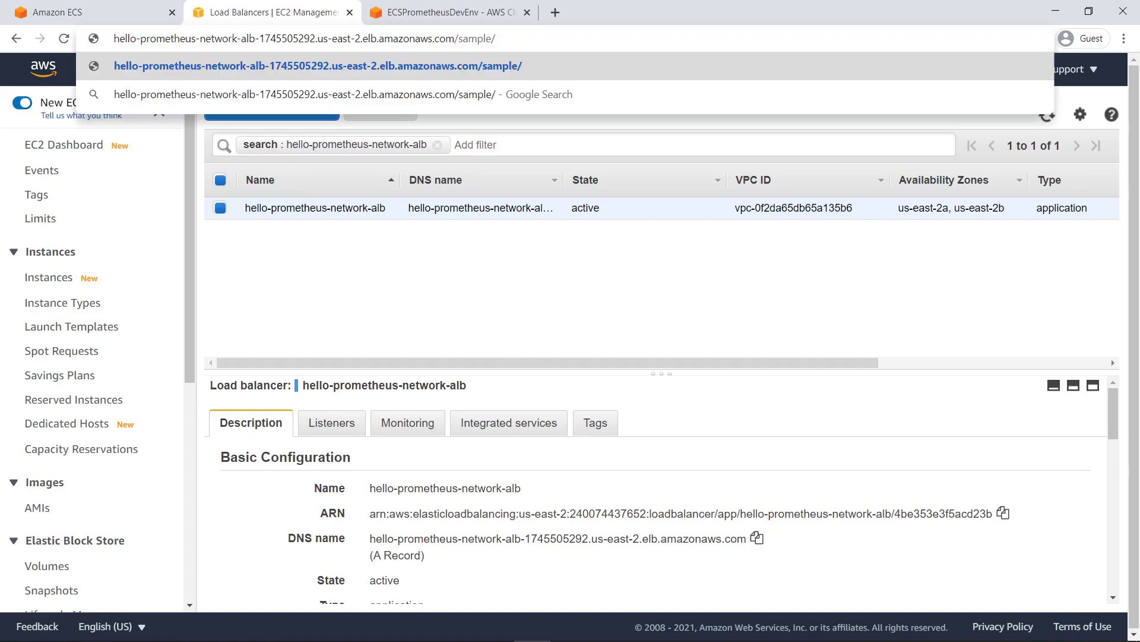
key("Return")
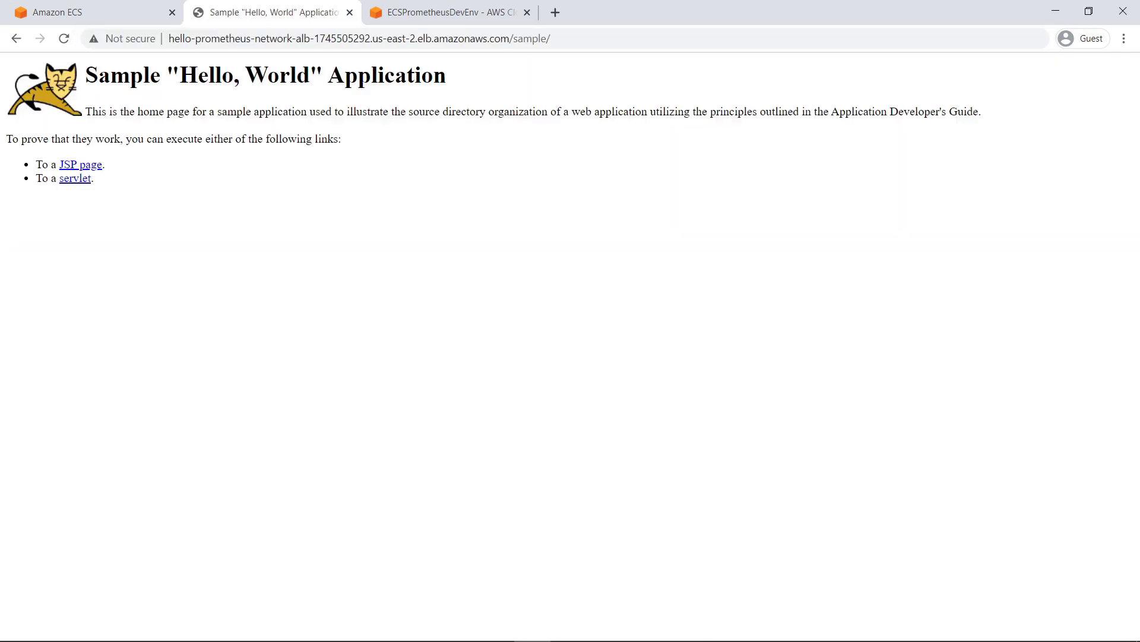
Close the sample application page and open the hello-prometheus-service details from the launch status.
left_click(350, 12)
left_click_drag(1134, 416, 1133, 582)
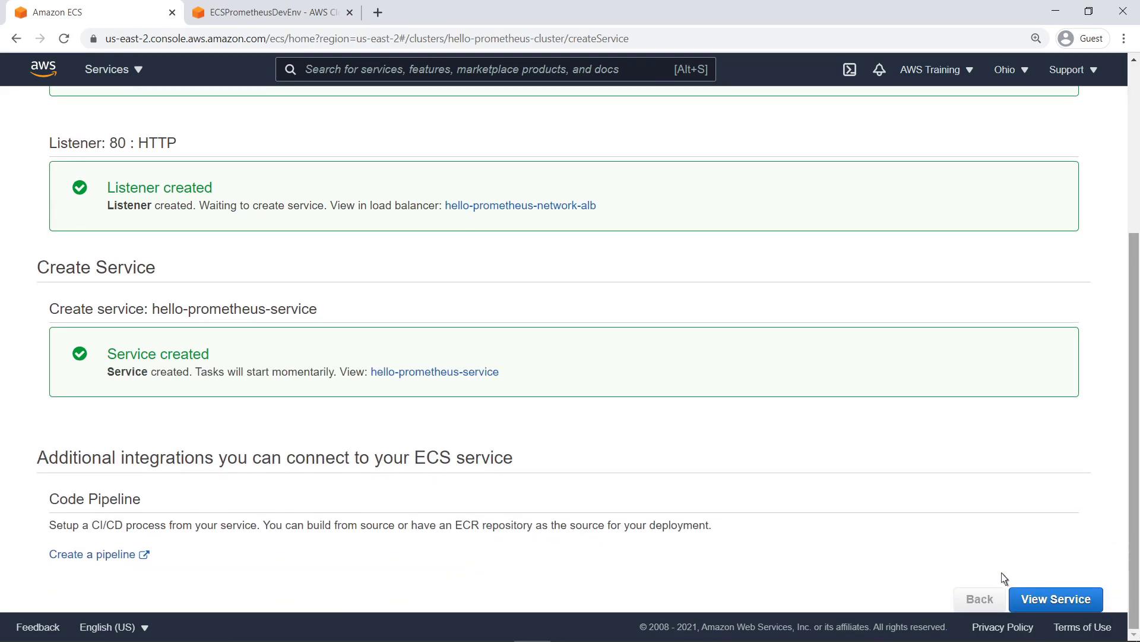
left_click(498, 374)
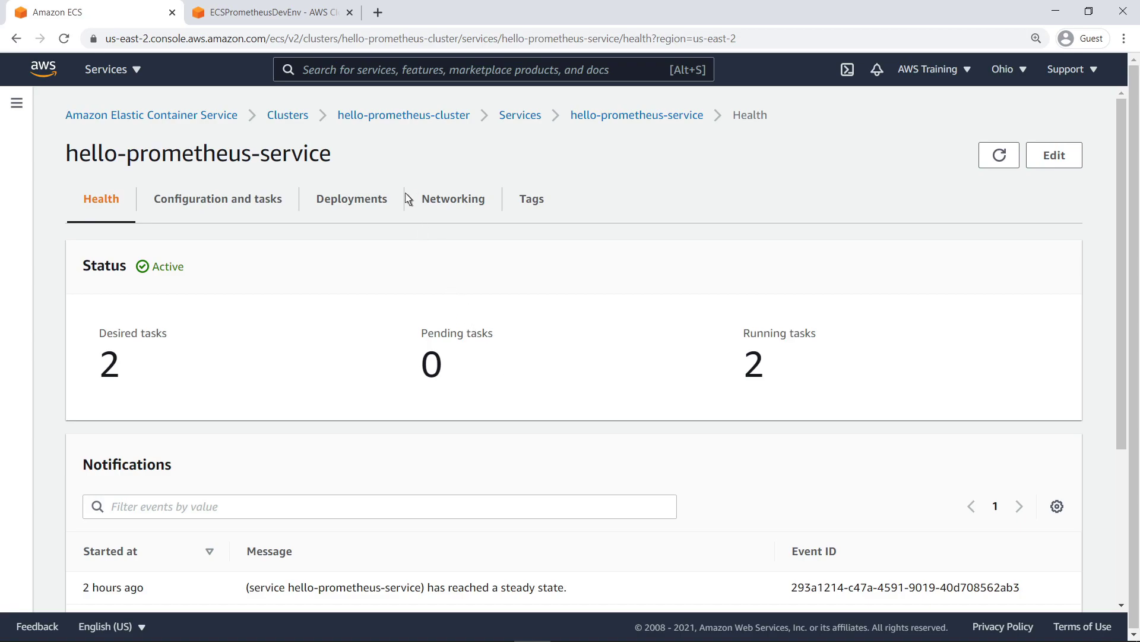
Switch to the AWS Cloud9 environment, review the install-prometheus-collector.yaml template, and open prometheus-install.sh.
left_click(316, 16)
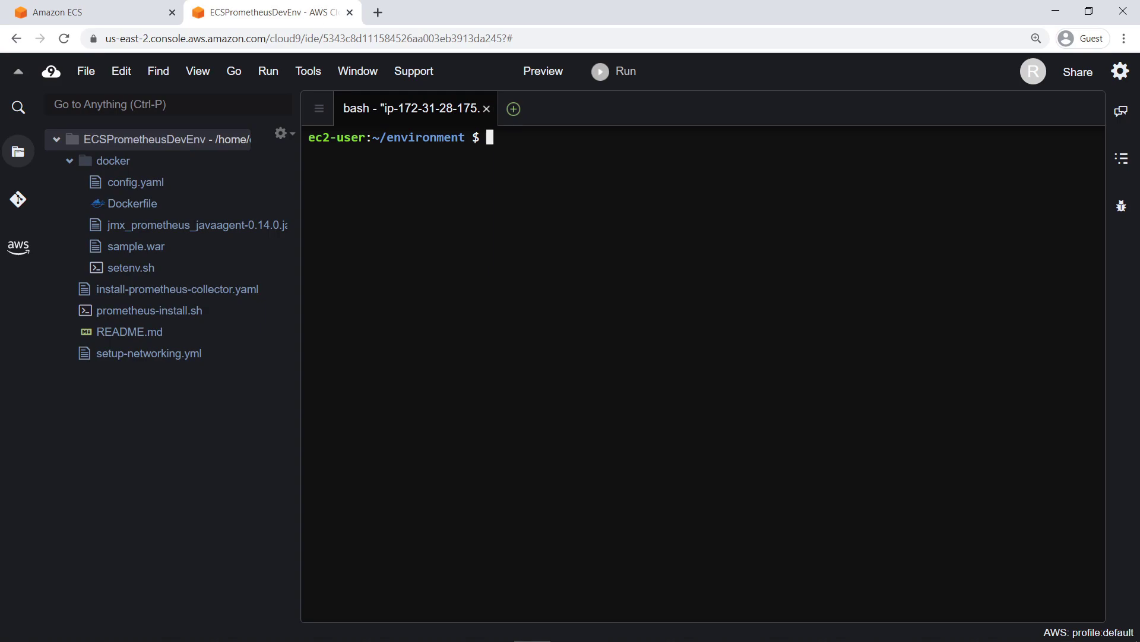
double_click(257, 291)
scroll(1104, 280, "down", 1)
scroll(701, 374, "down", 12)
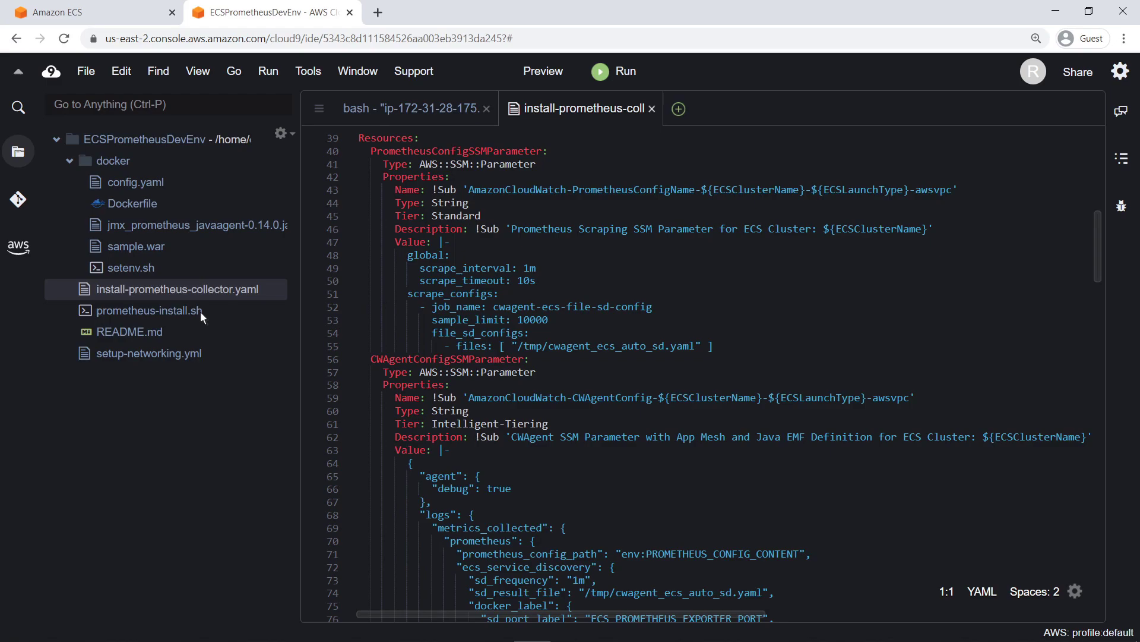
double_click(178, 311)
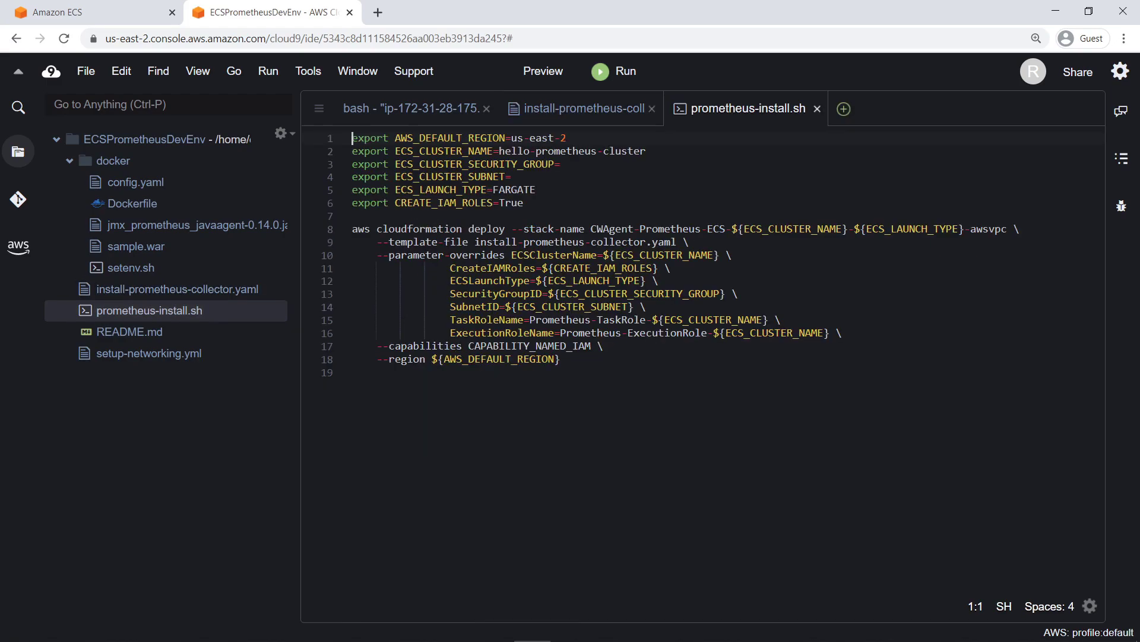
In the terminal, query the hello-prometheus-network stack for its PublicSecurityGroup output as text with aws cloudformation describe-stacks.
left_click(357, 108)
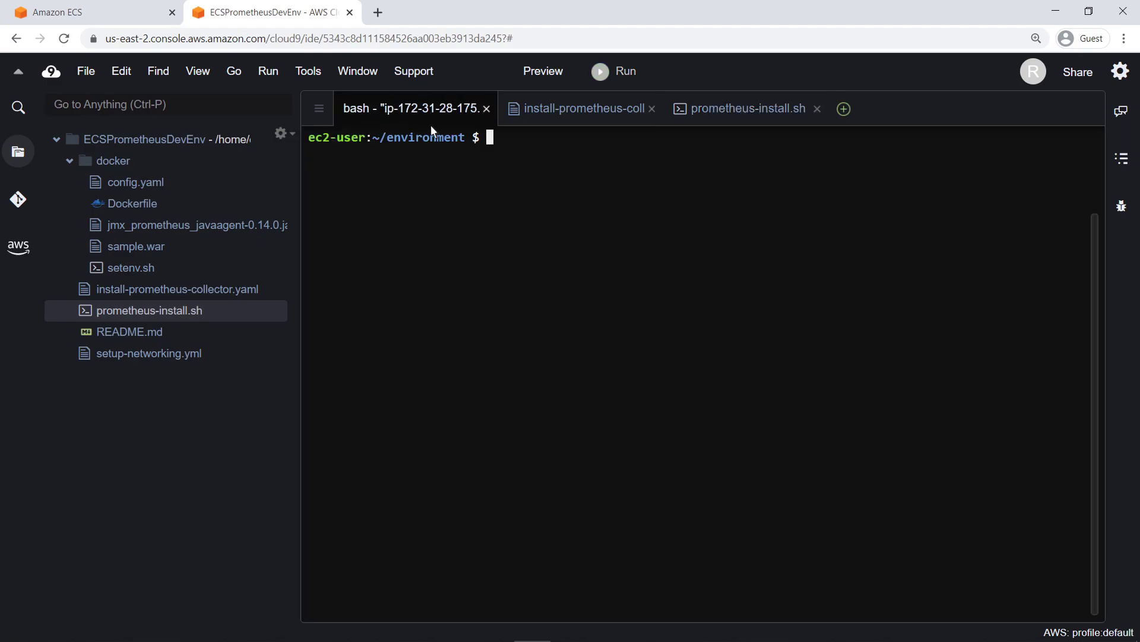
type("aws cloudformation")
key("ctrl+v")
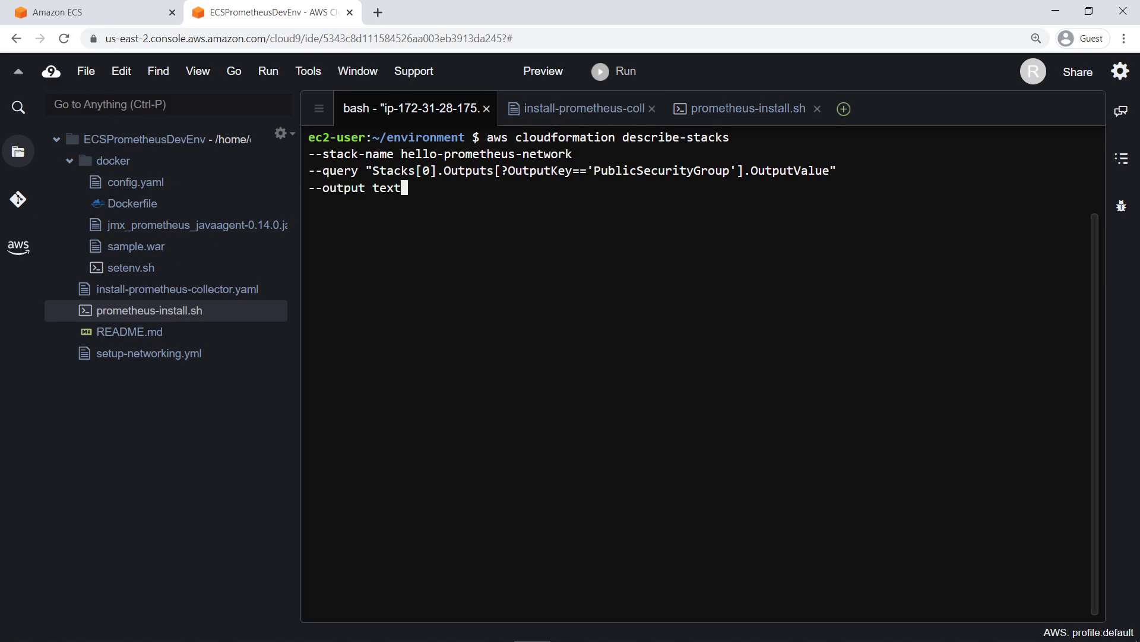
key("Return")
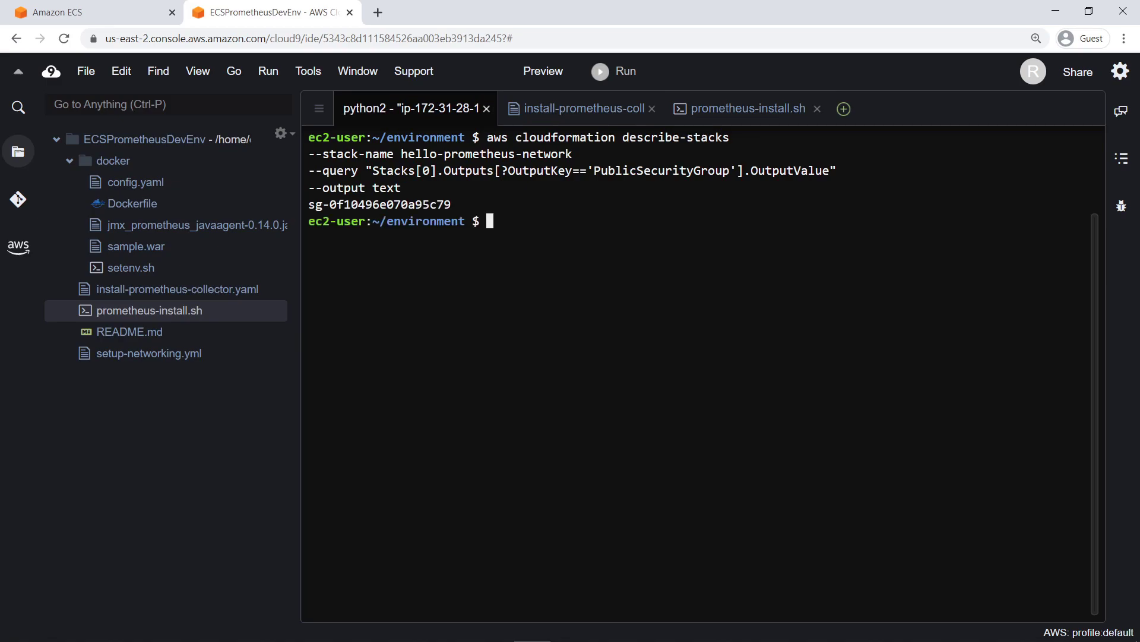
Copy the returned security group ID into prometheus-install.sh, setting ECS_CLUSTER_SECURITY_GROUP to sg-0f10496e070a95c79.
double_click(449, 206)
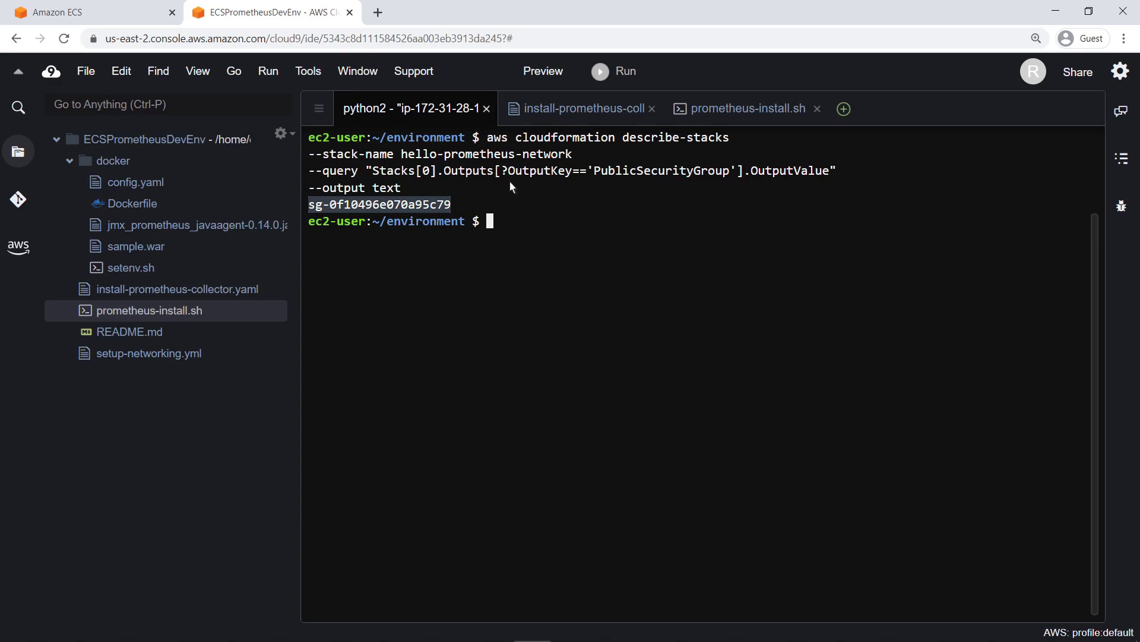
left_click(692, 109)
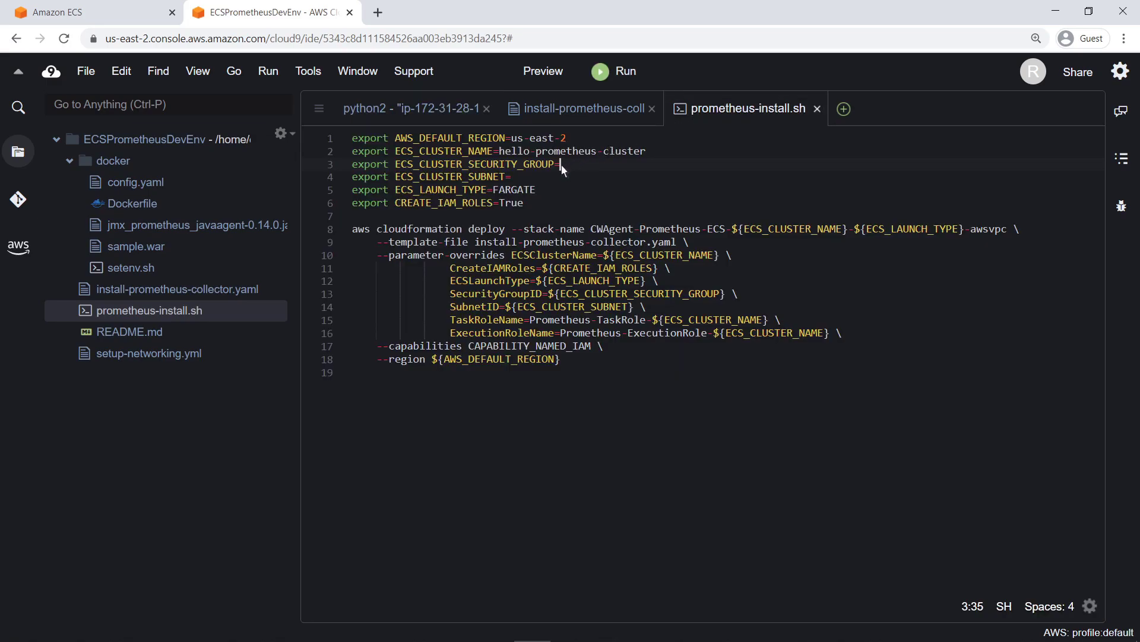
key("ctrl+v")
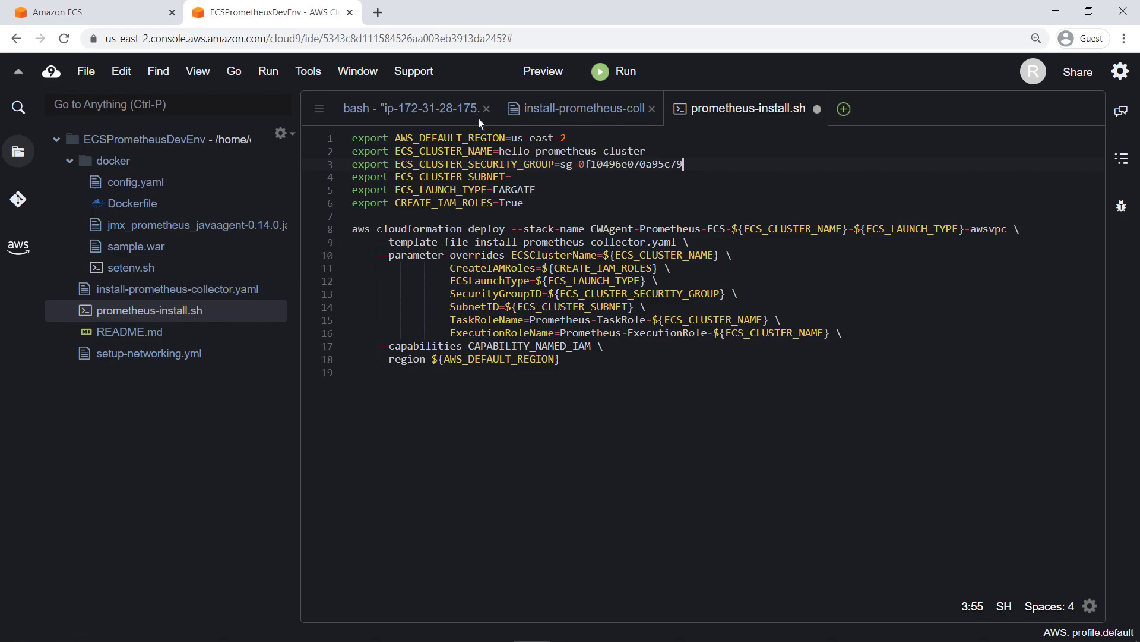
In the terminal, query the hello-prometheus-network stack for its PublicSubnet1 output as text with aws cloudformation describe-stacks.
left_click(464, 109)
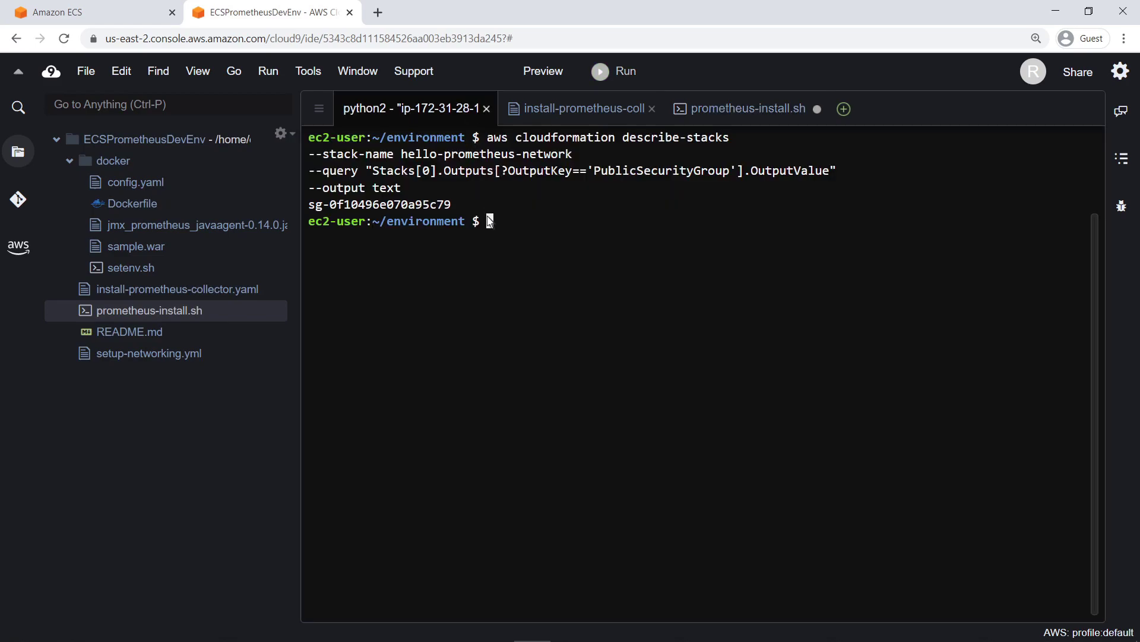
type("aws cloudformation describe-stacks")
key("ctrl+v")
key("Return")
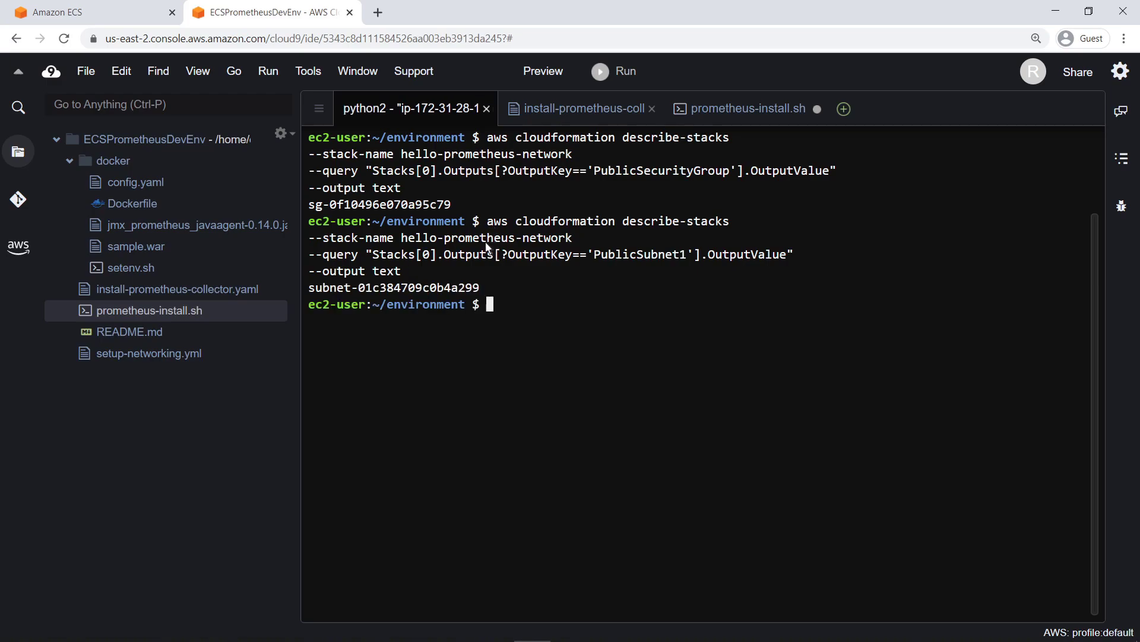
Copy the returned subnet ID into prometheus-install.sh, setting ECS_CLUSTER_SUBNET to subnet-01c384709c0b4a299.
double_click(479, 288)
key("ctrl+c")
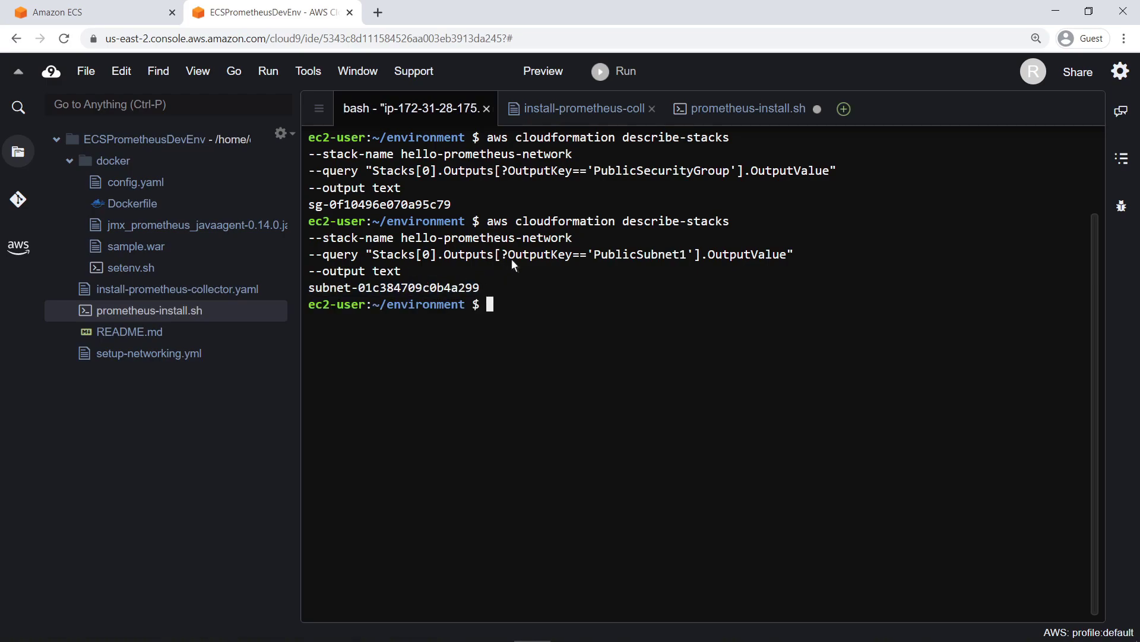
left_click(693, 109)
key("ctrl+v")
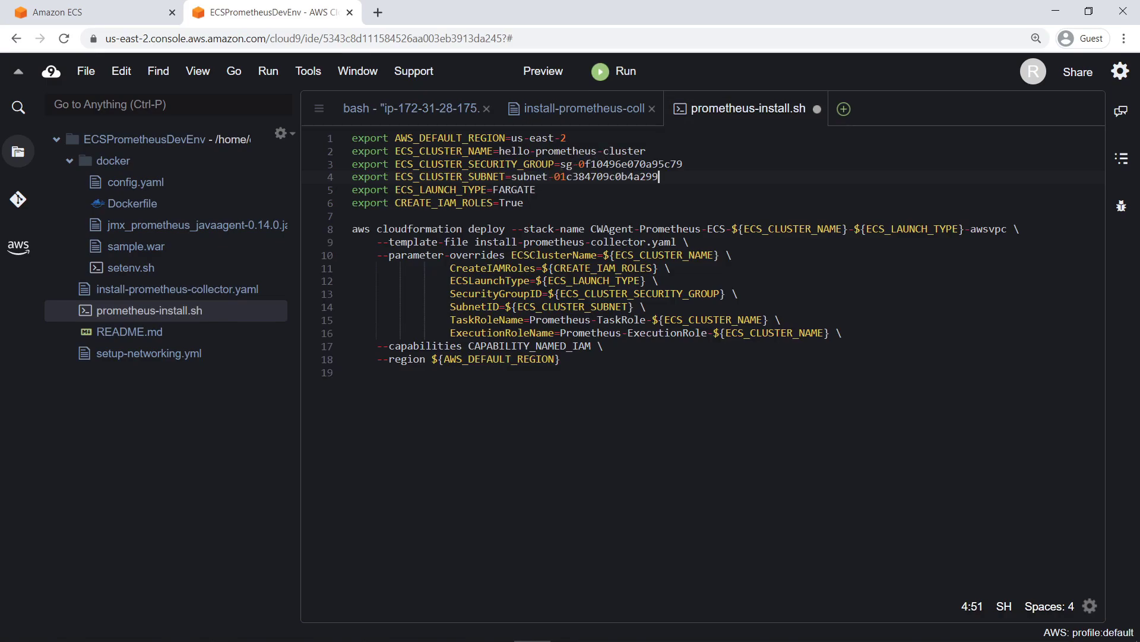
Save prometheus-install.sh and run it to deploy the CloudWatch agent Prometheus collector stack.
key("ctrl+s")
left_click(602, 76)
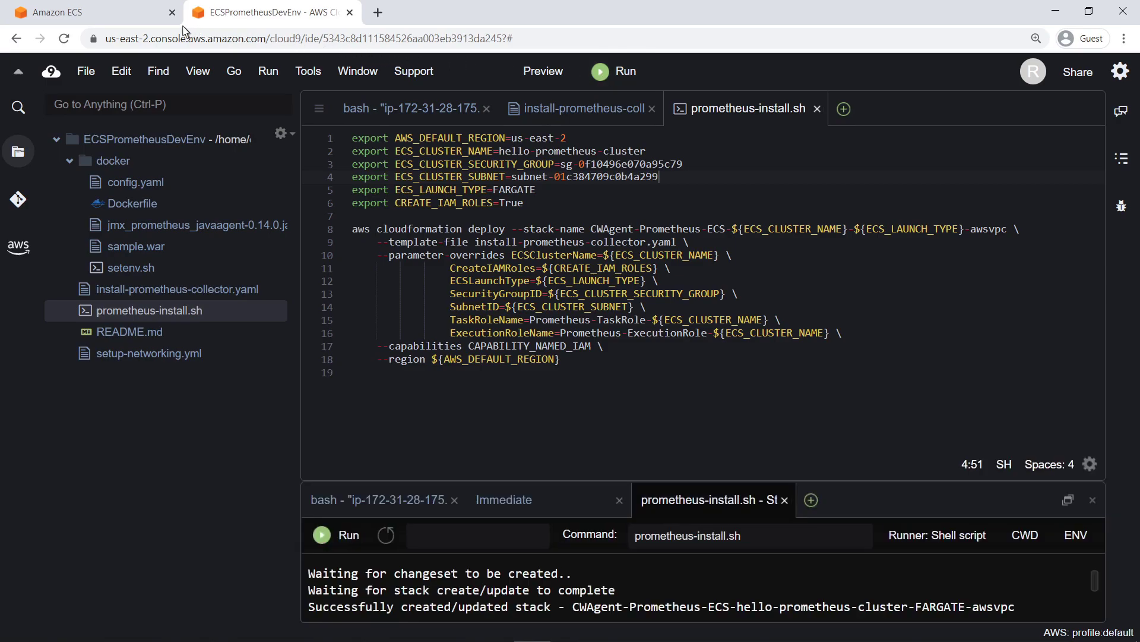
Return to Amazon ECS and open the cwagent-prometheus-replica-service-FARGATE-awsvpc service in hello-prometheus-cluster.
left_click(85, 15)
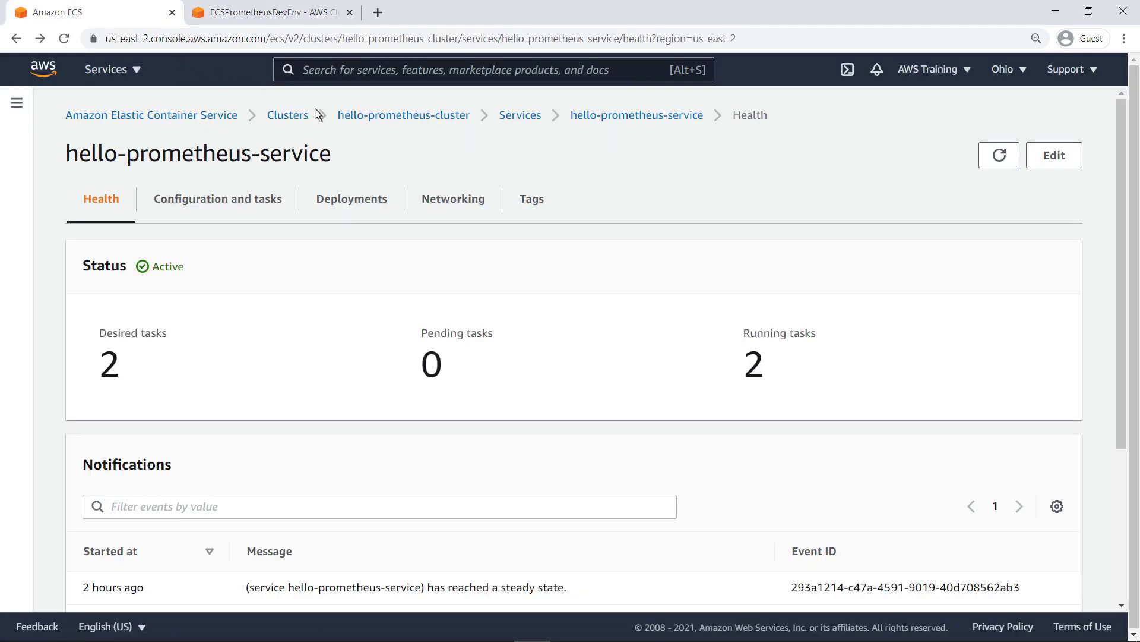
left_click(347, 117)
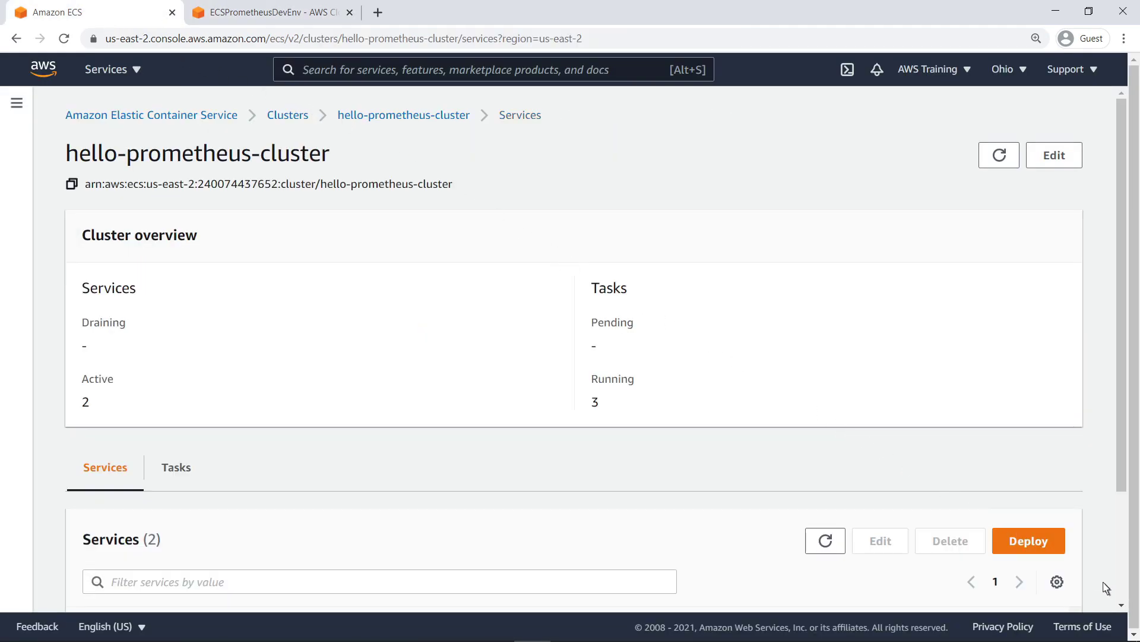
left_click(1123, 594)
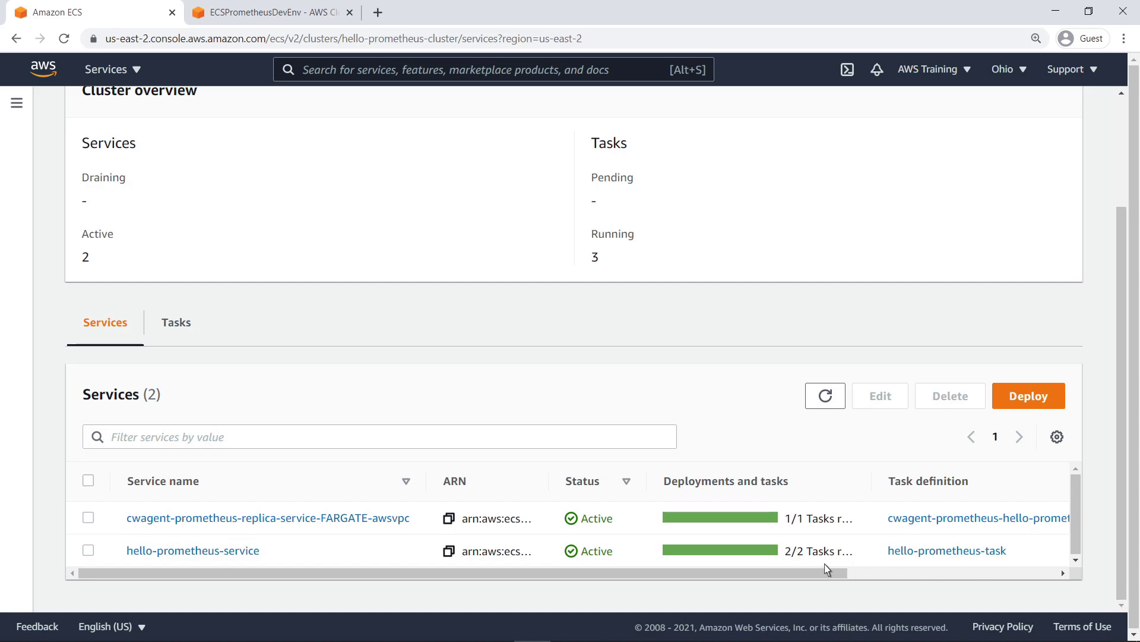
left_click(408, 520)
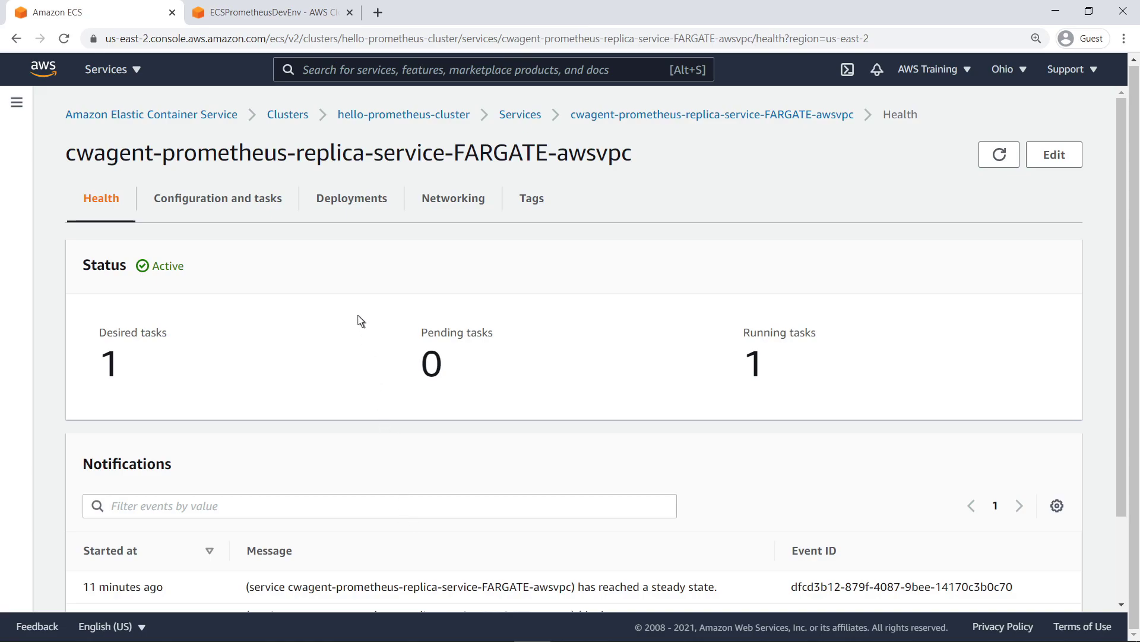
Search the AWS services for CloudWatch and open its Metrics view.
left_click(304, 77)
type("CloudWatch")
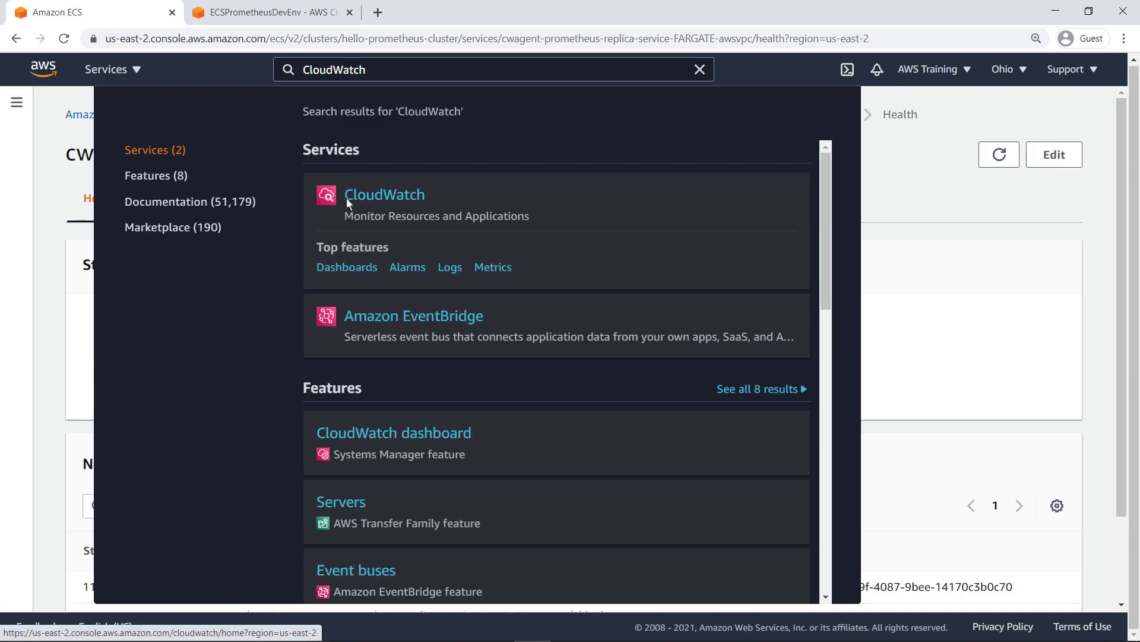
left_click(347, 197)
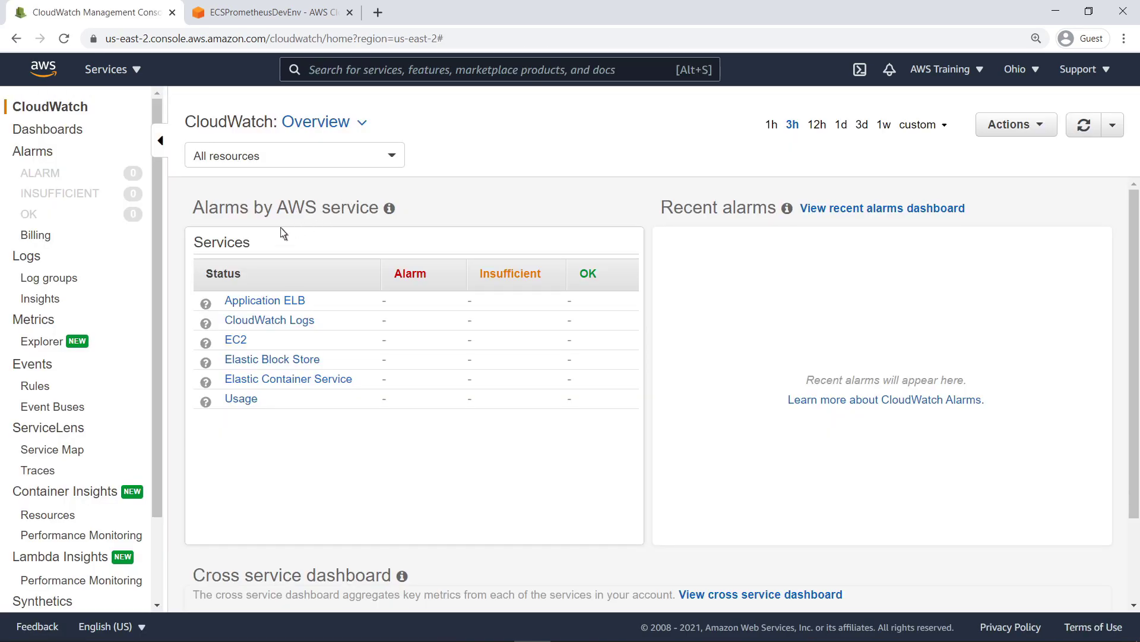
left_click(55, 330)
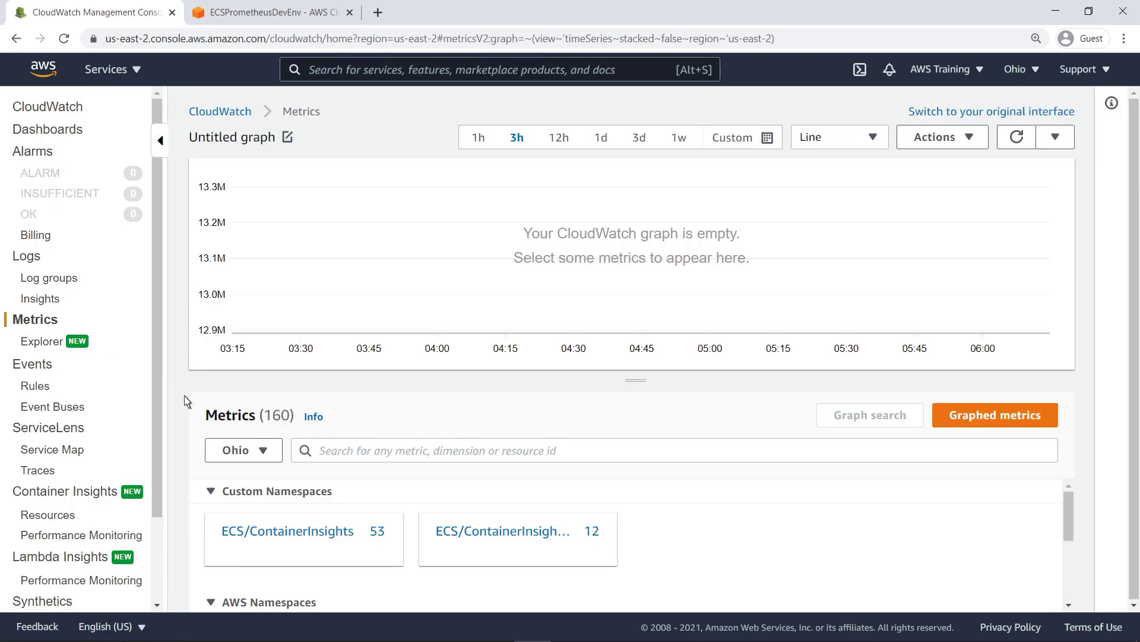
In the ECS/ContainerInsights/Prometheus namespace, graph the Code Cache jvm_memory_pool_bytes_used metric under the ClusterName, TaskDefinitionFamily, pool dimensions.
left_click(439, 533)
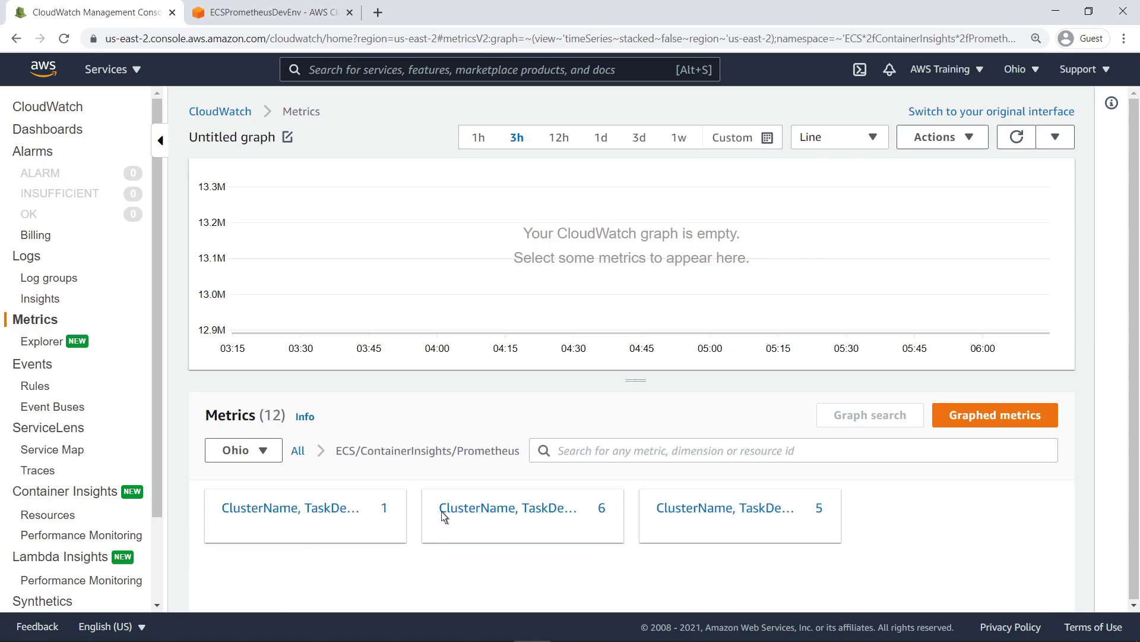
left_click(444, 515)
scroll(1075, 589, "down", 3)
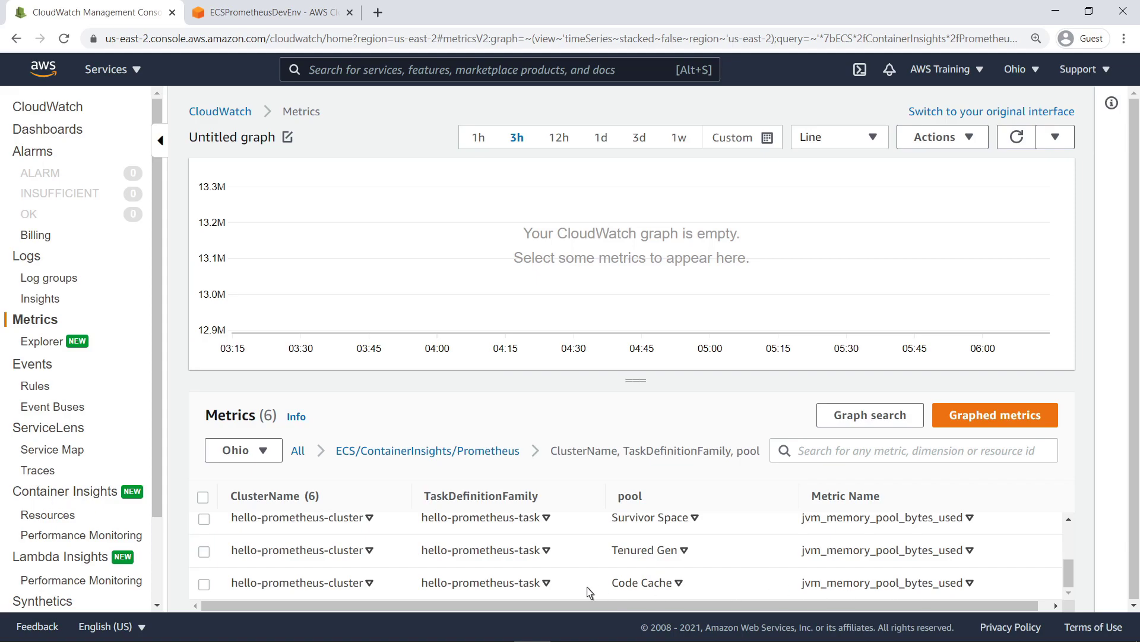
left_click(204, 584)
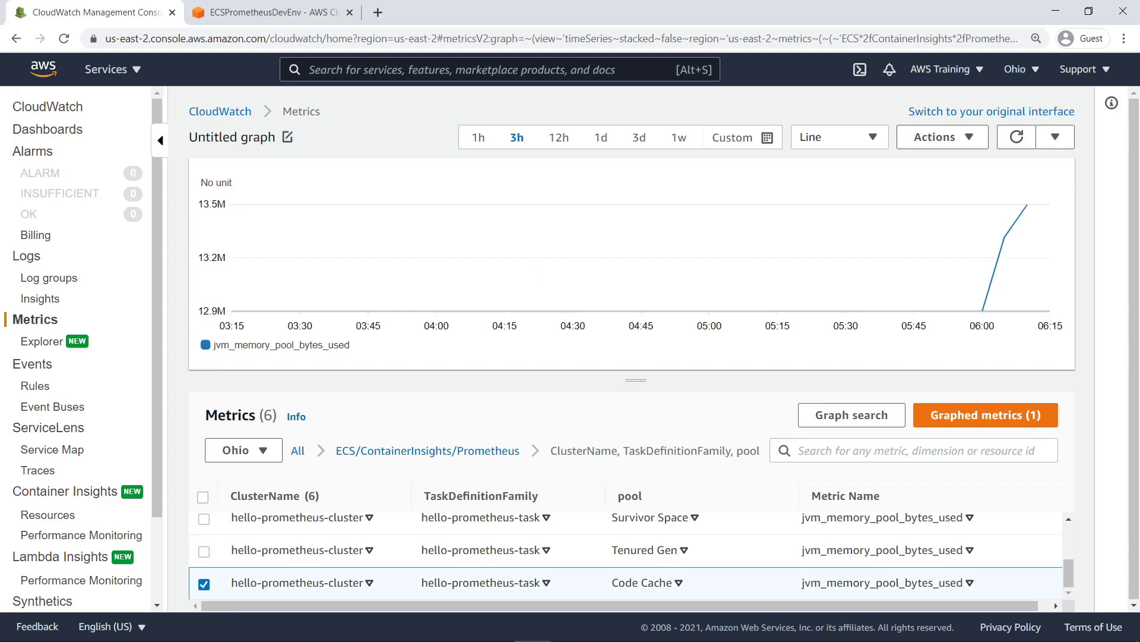